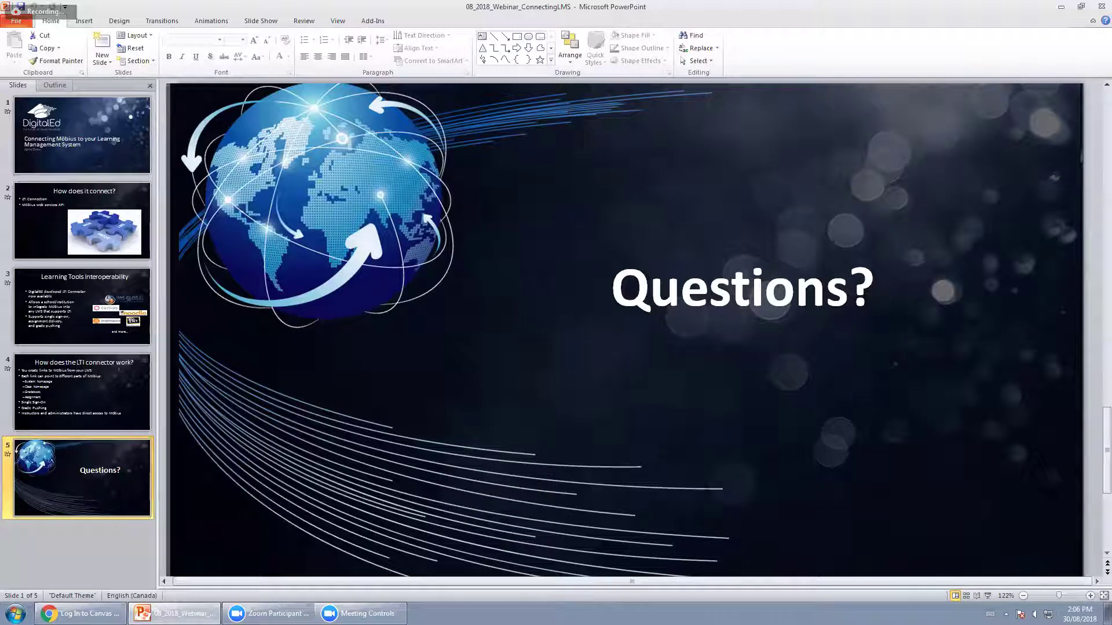
Step: Log in to Canvas with the saved instructor e-mail and password, declining to save the password
{"action": "key", "text": "alt+Tab"}
{"action": "left_click", "coordinate": [244, 437]}
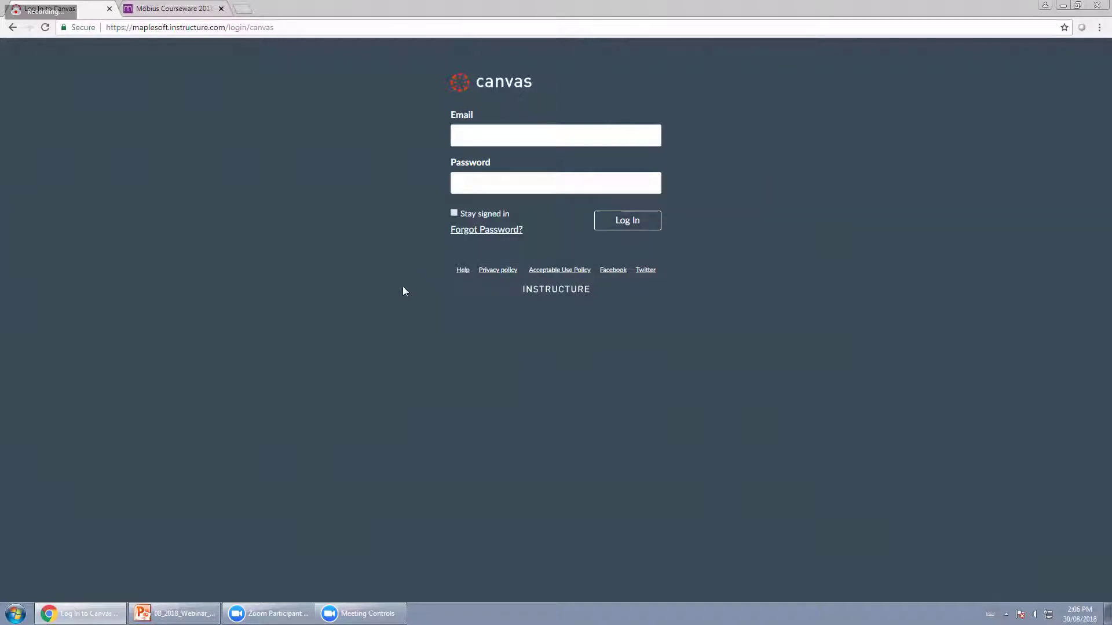
{"action": "left_click", "coordinate": [535, 126]}
{"action": "key", "text": "Down"}
{"action": "key", "text": "Tab"}
{"action": "type", "text": "•••••••••"}
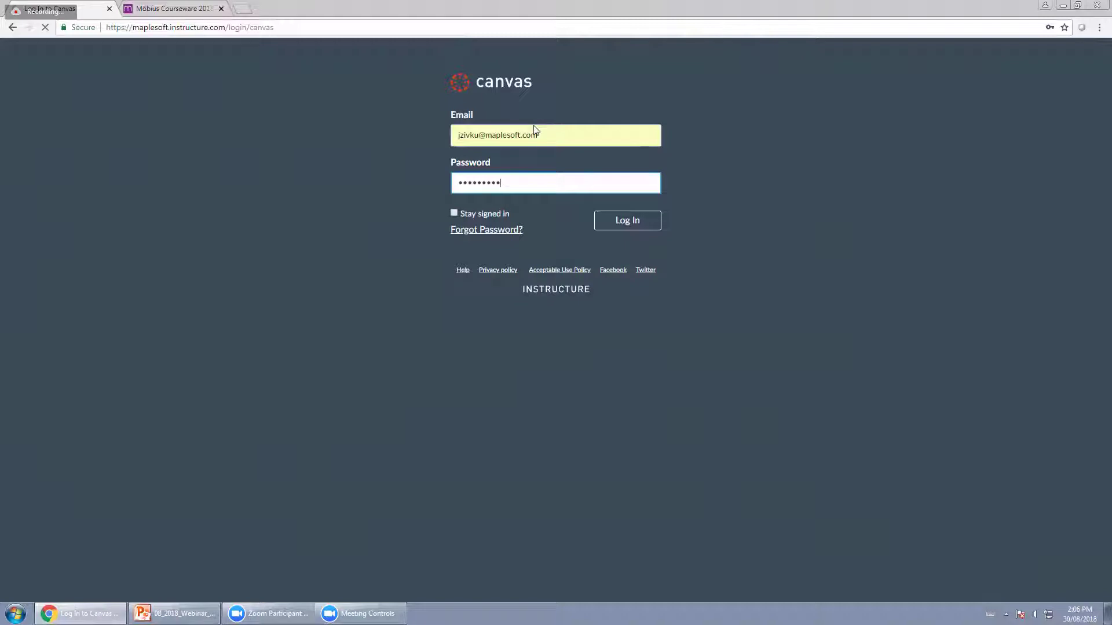
{"action": "key", "text": "Return"}
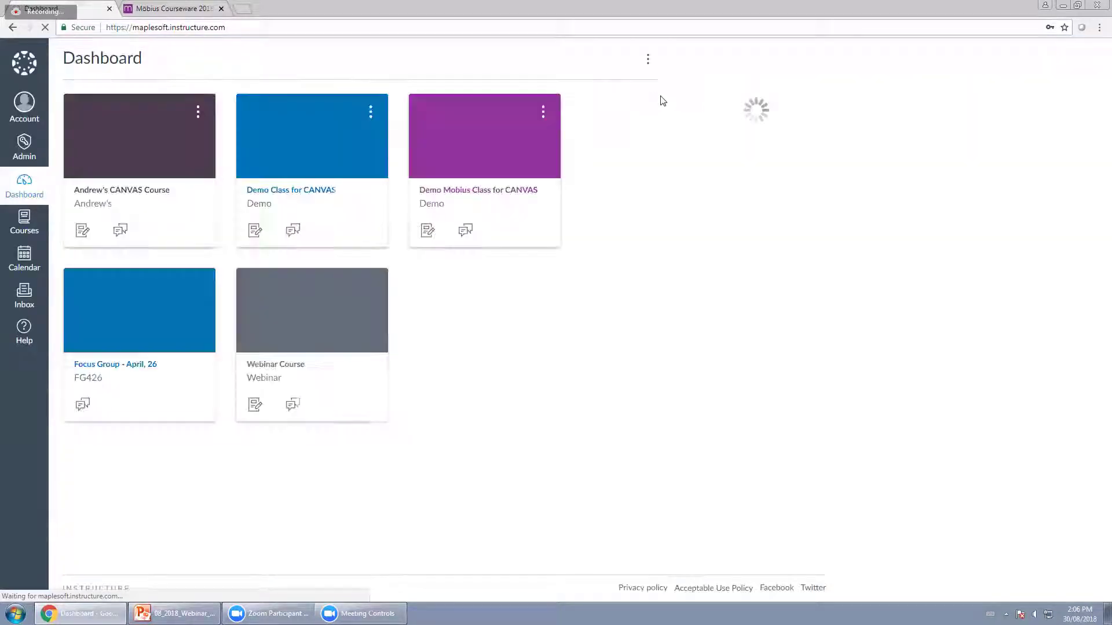
{"action": "left_click", "coordinate": [618, 290]}
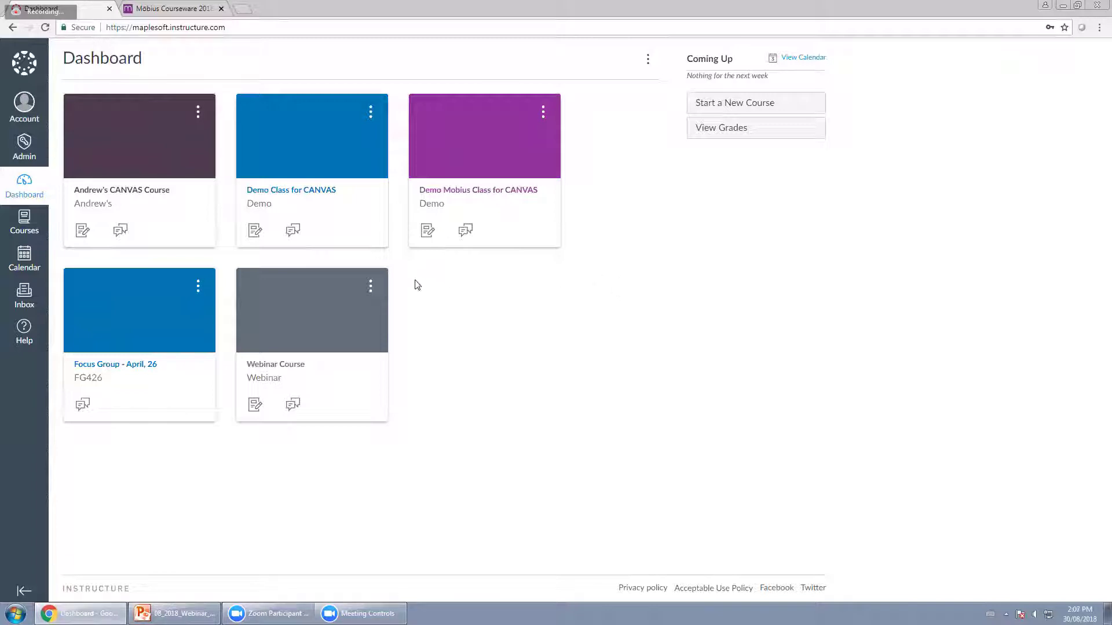
Step: Open Webinar Course from the course list, check its Assignments, then go to its Modules page
{"action": "left_click", "coordinate": [34, 231]}
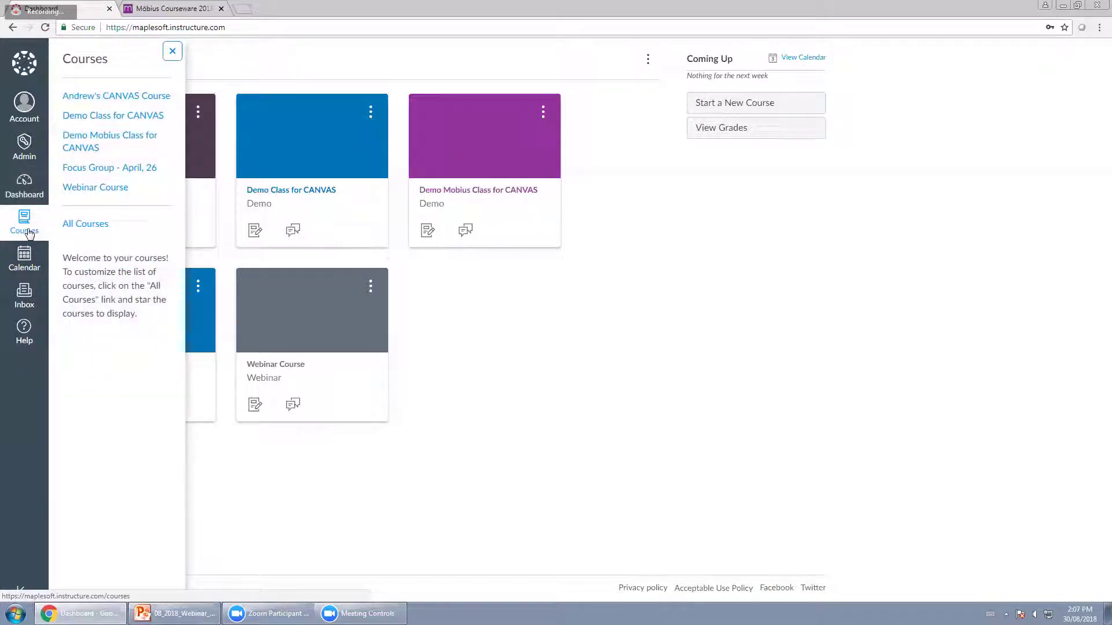
{"action": "left_click", "coordinate": [119, 189]}
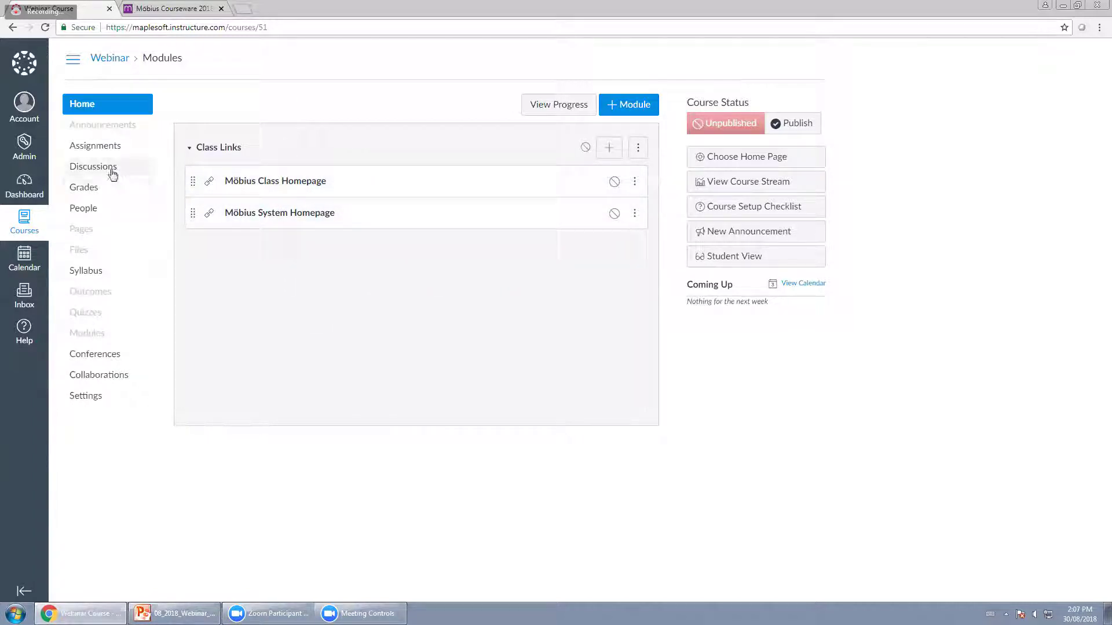
{"action": "left_click", "coordinate": [100, 144]}
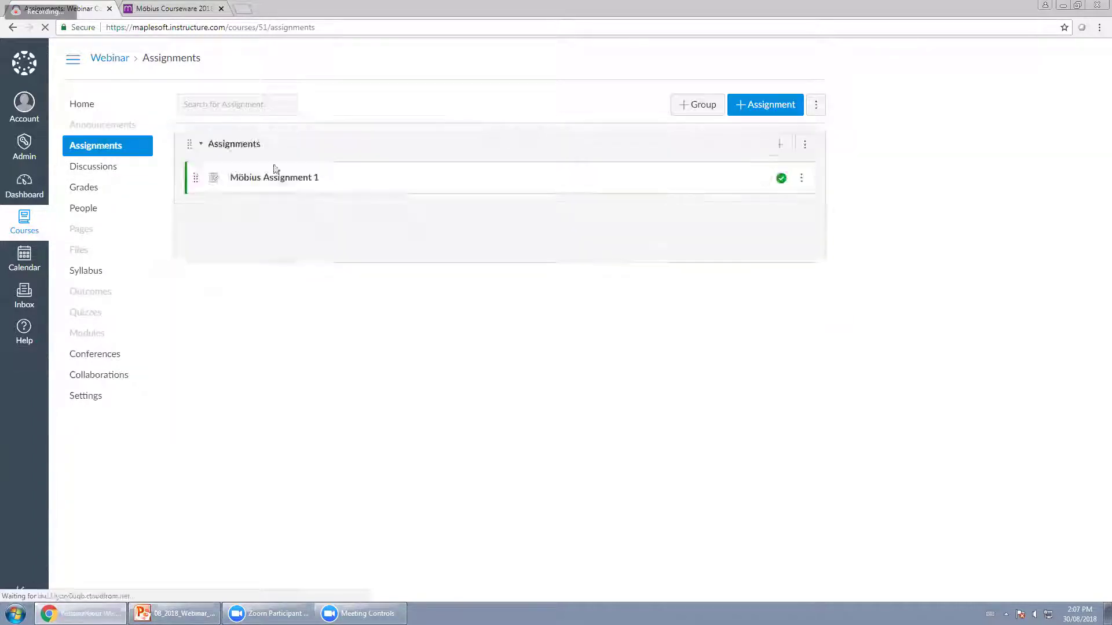
{"action": "left_click", "coordinate": [81, 335]}
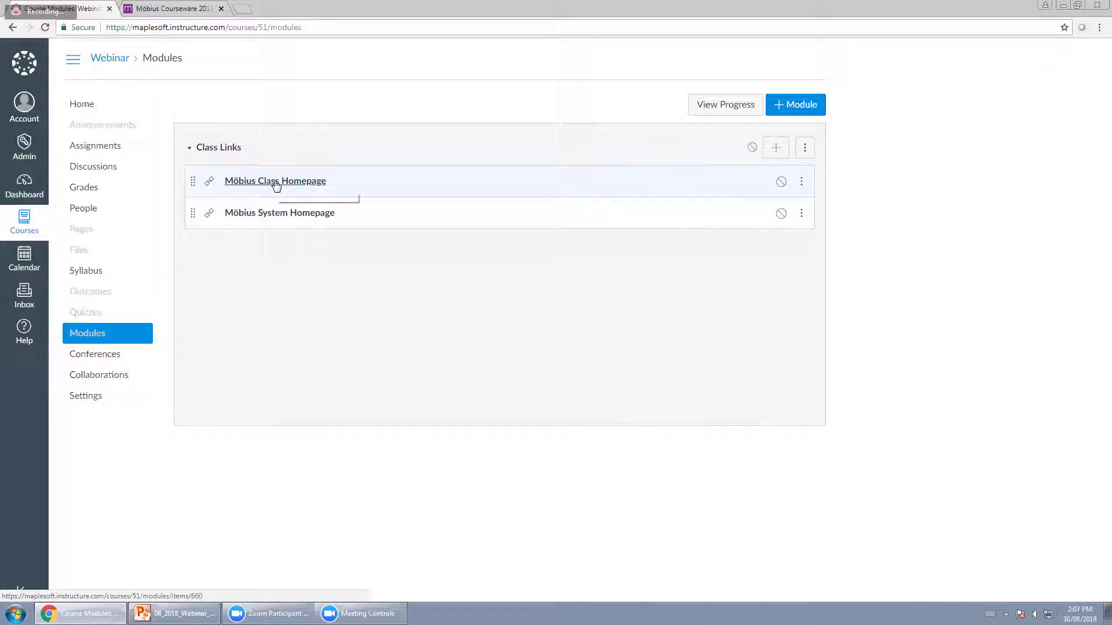
{"action": "left_click", "coordinate": [276, 182]}
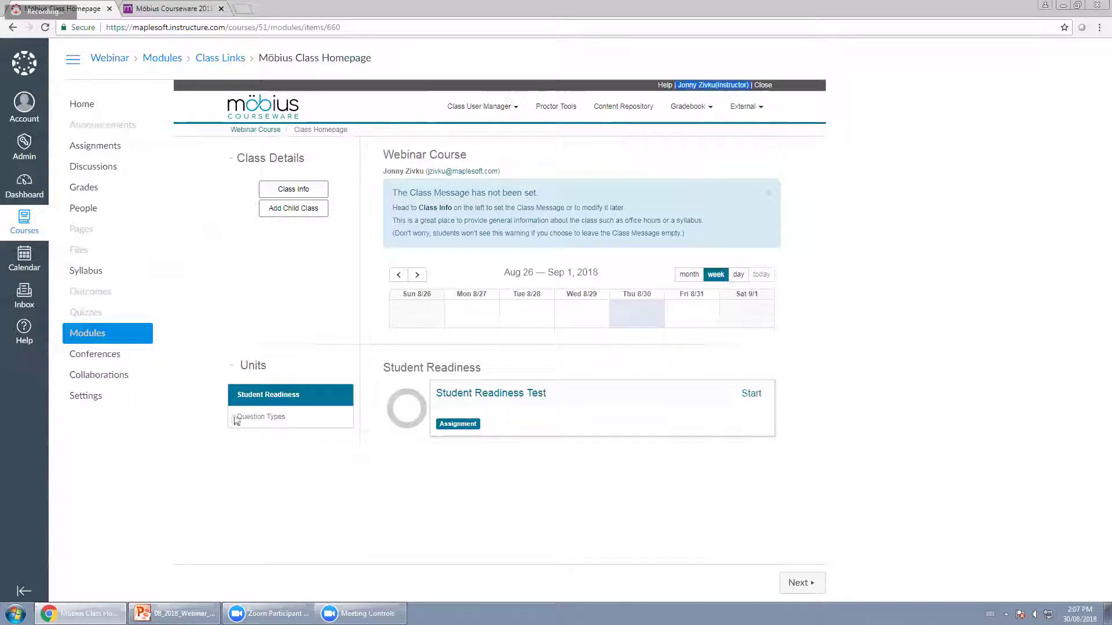
{"action": "left_click", "coordinate": [300, 418]}
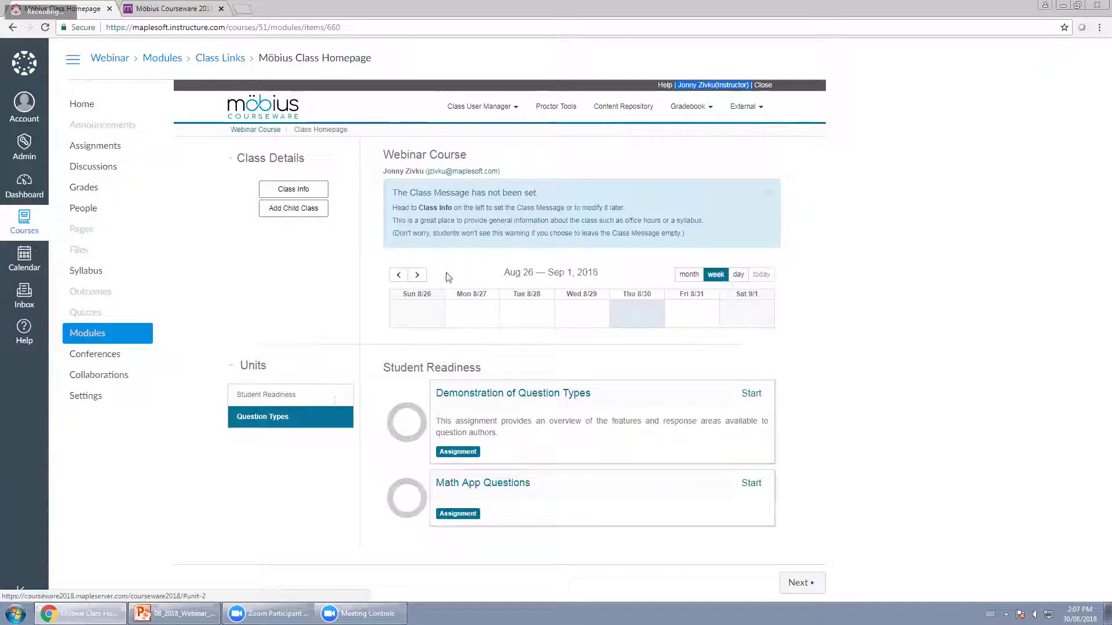
{"action": "left_click", "coordinate": [620, 106]}
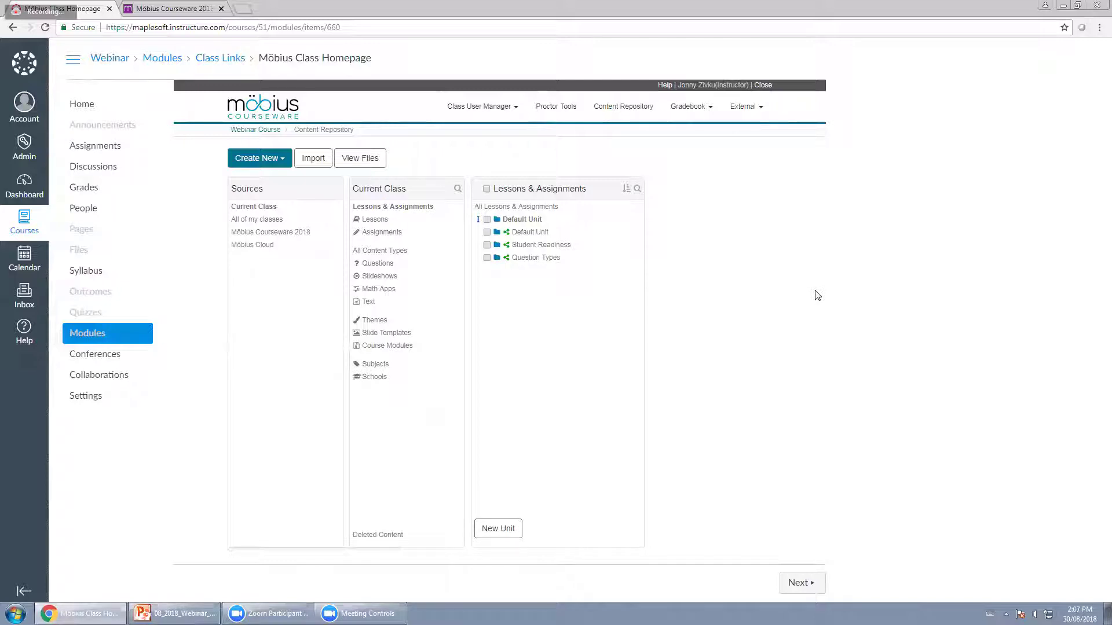
{"action": "left_click", "coordinate": [87, 334]}
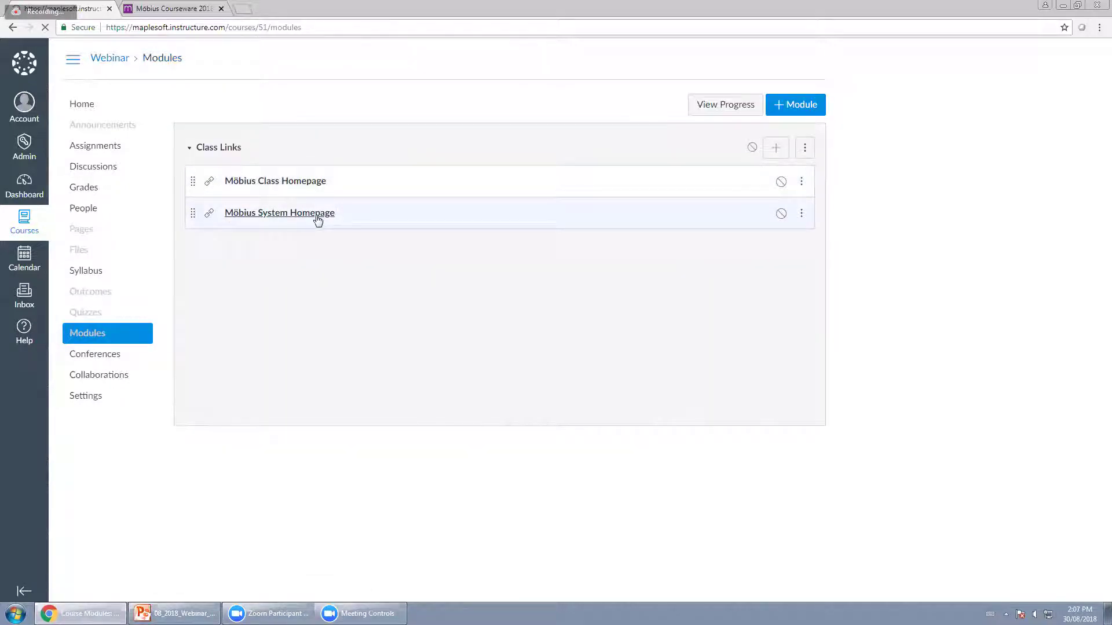
Step: View the Möbius System Homepage link, then return to the Webinar course's Assignments list
{"action": "left_click", "coordinate": [318, 219]}
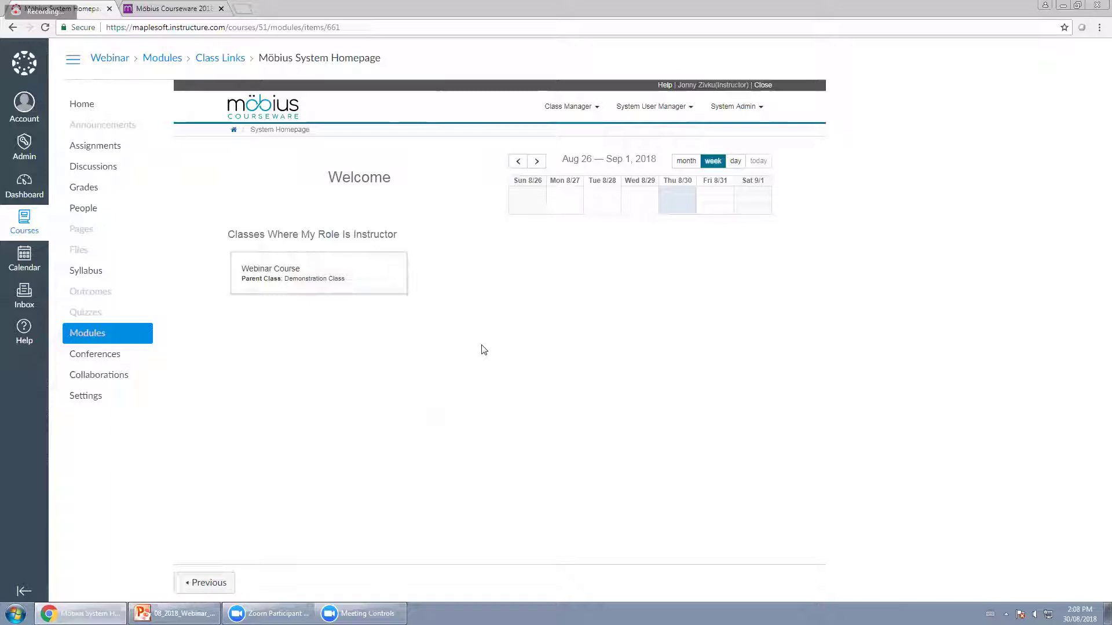
{"action": "left_click", "coordinate": [103, 146]}
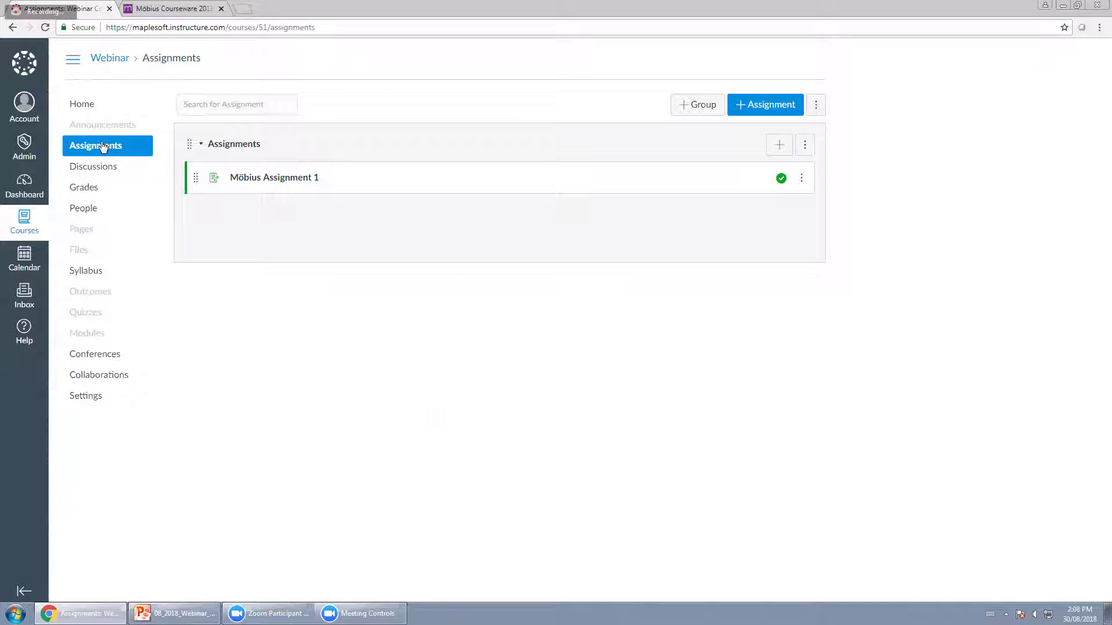
Step: Launch Möbius Assignment 1 in a new window, start it, advance to Question 2, then close it
{"action": "left_click", "coordinate": [266, 181]}
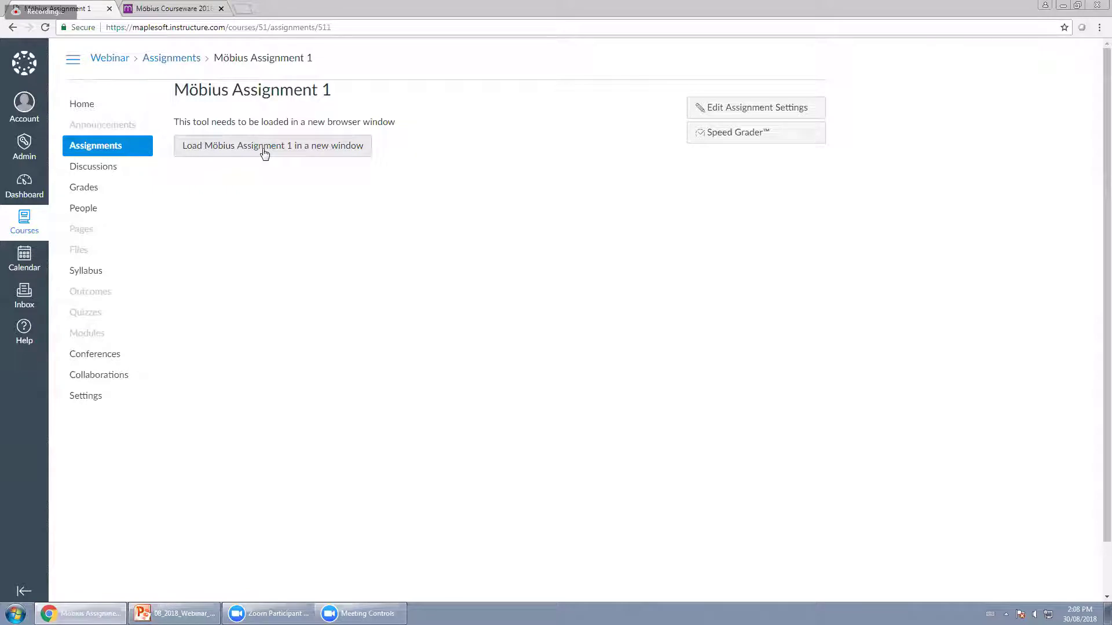
{"action": "left_click", "coordinate": [264, 150]}
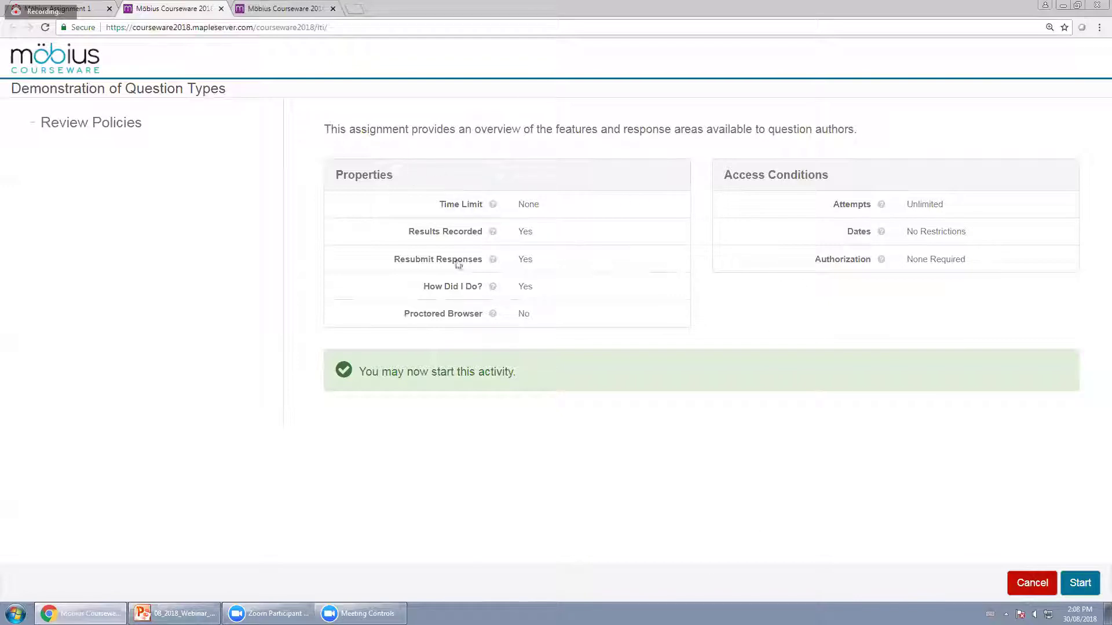
{"action": "left_click", "coordinate": [1080, 584]}
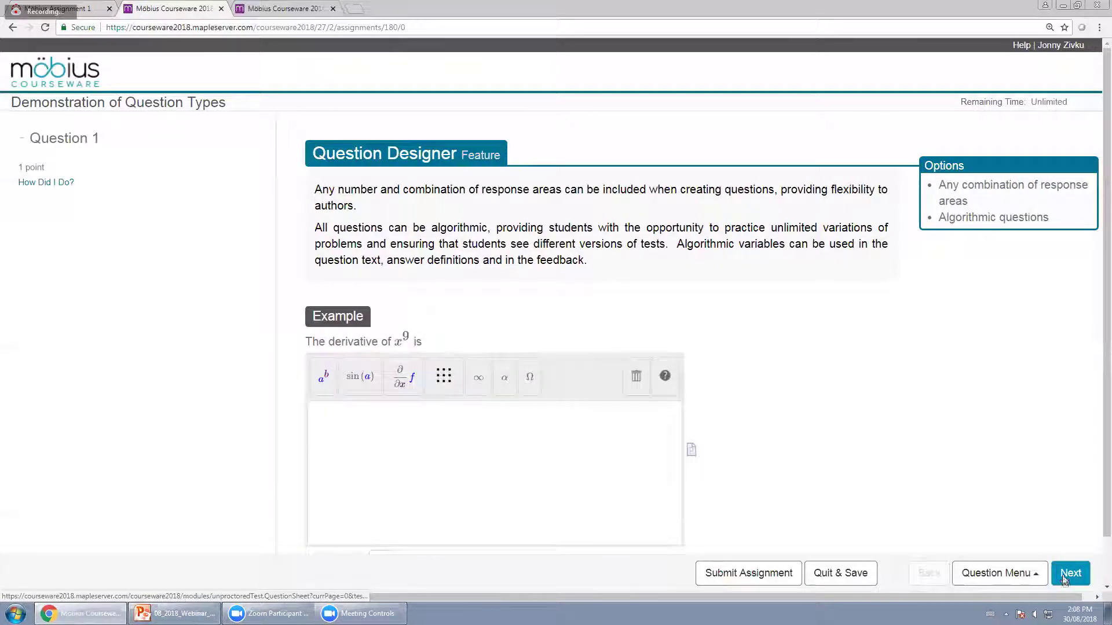
{"action": "left_click", "coordinate": [1065, 579]}
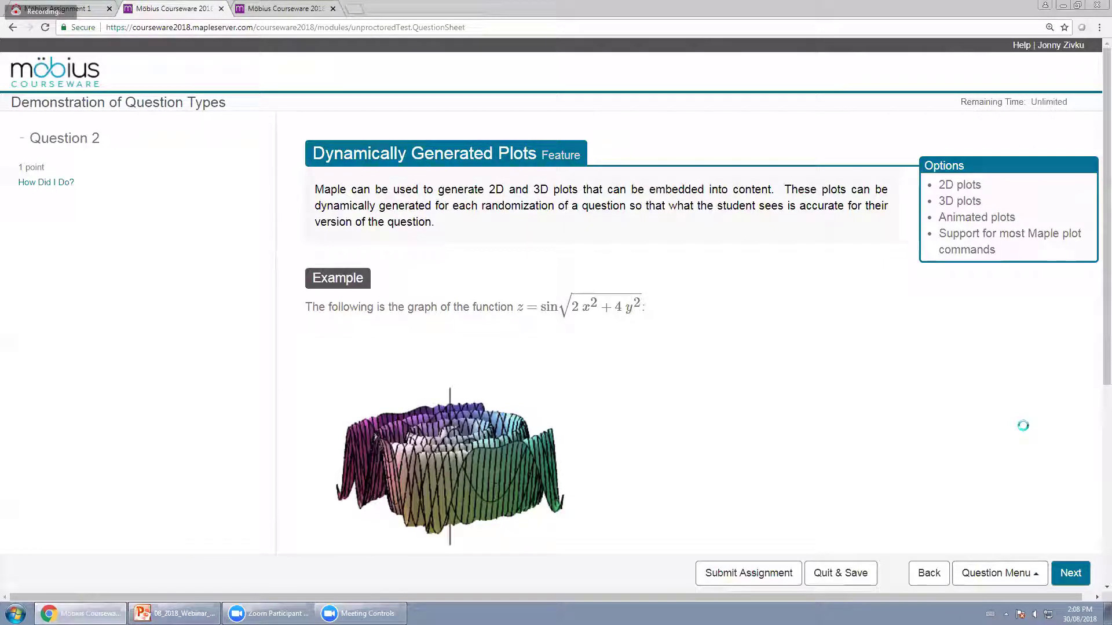
{"action": "left_click", "coordinate": [221, 8]}
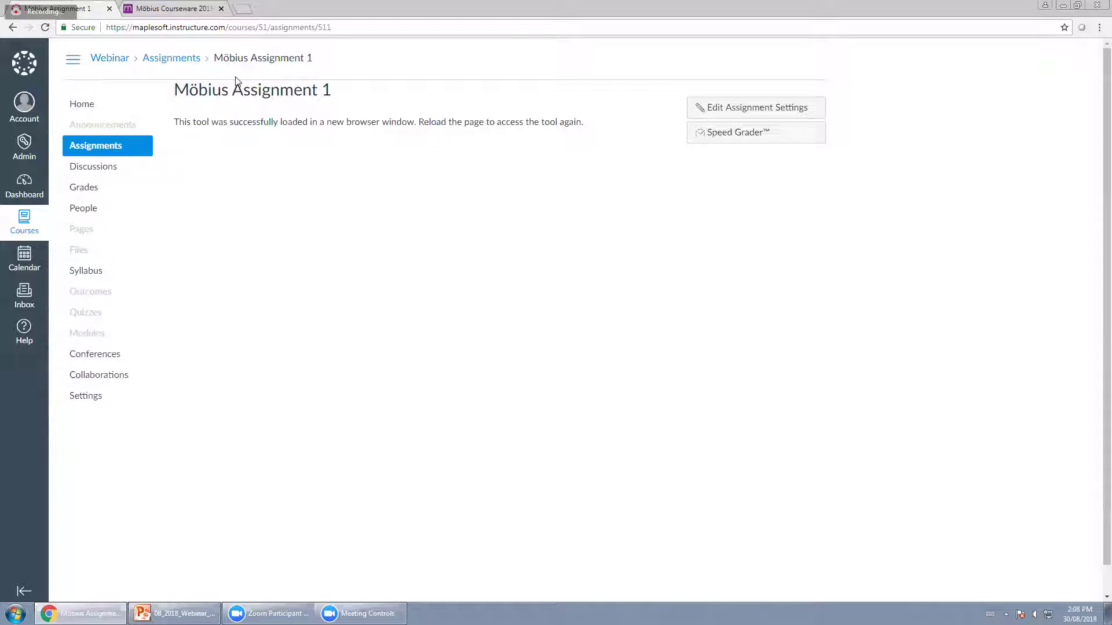
Step: Browse the Webinar course's Discussions, People and Home pages
{"action": "left_click", "coordinate": [120, 175]}
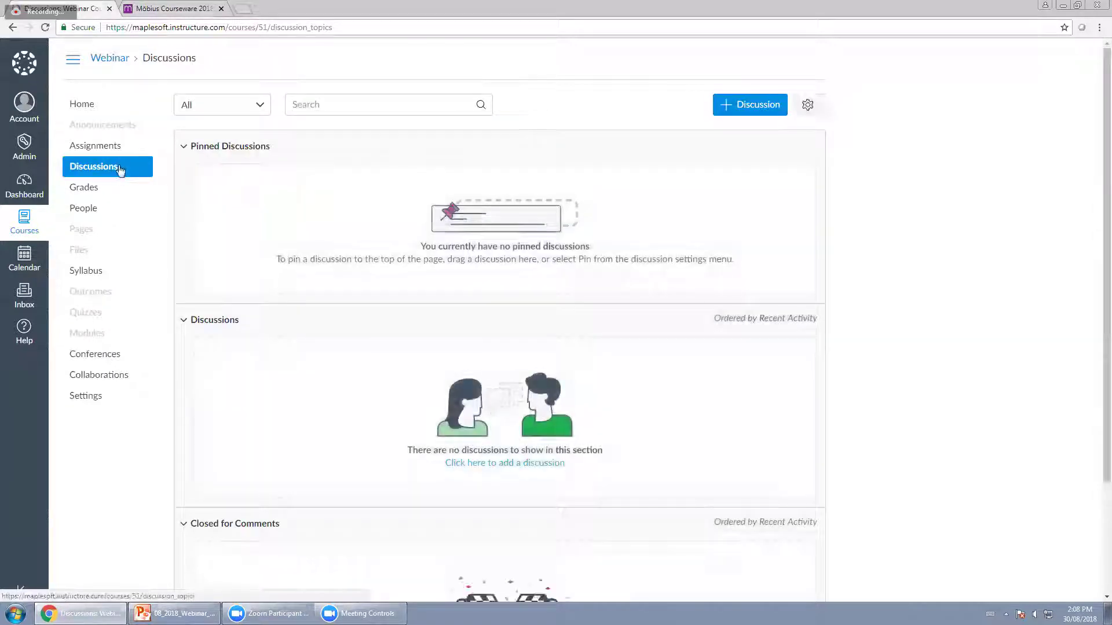
{"action": "left_click", "coordinate": [98, 214]}
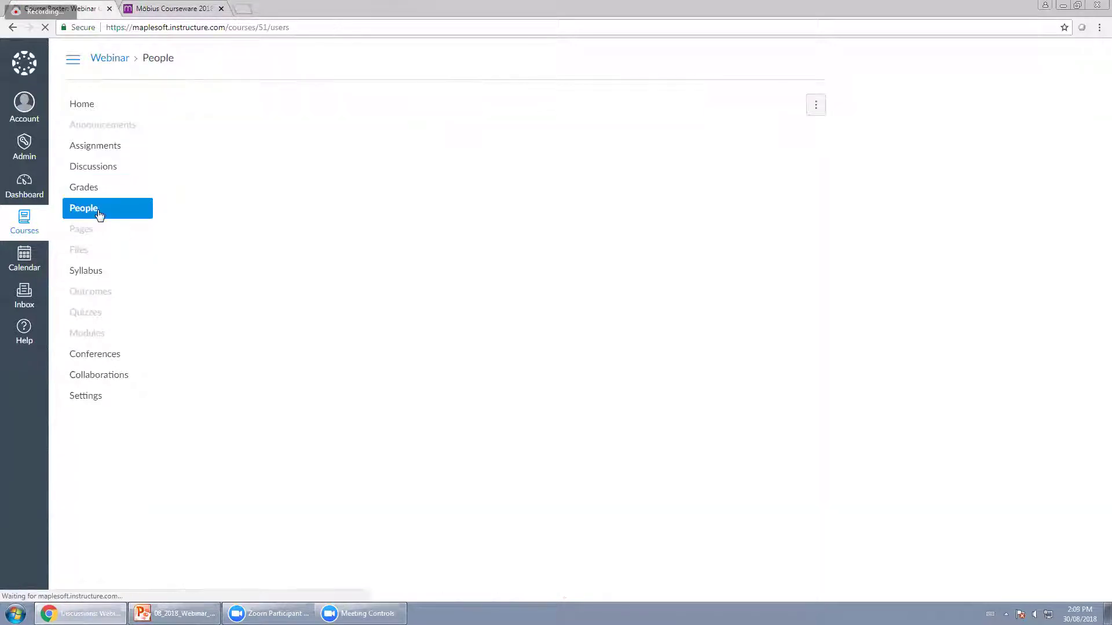
{"action": "left_click", "coordinate": [90, 110]}
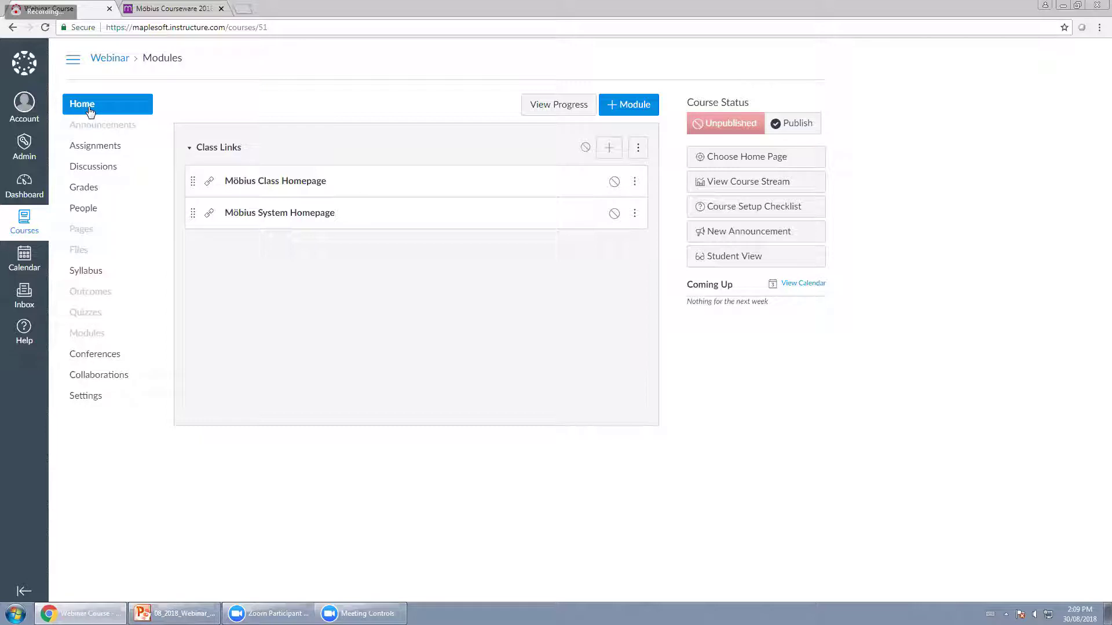
Step: Return to the Canvas Dashboard and open the Admin accounts list
{"action": "left_click", "coordinate": [41, 56]}
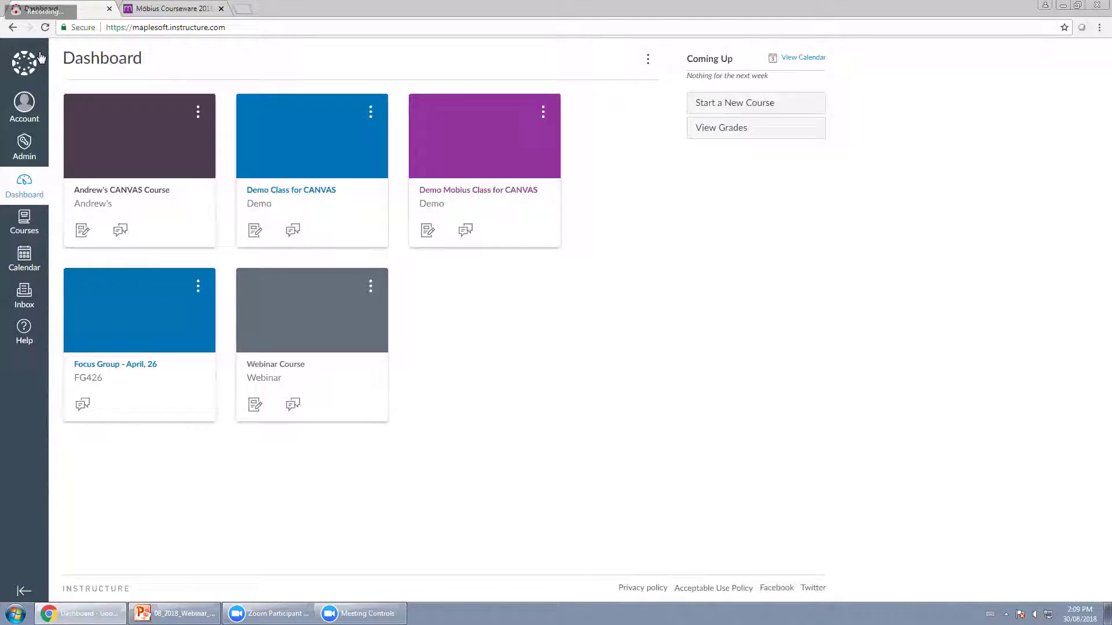
{"action": "left_click", "coordinate": [24, 107]}
{"action": "left_click", "coordinate": [34, 179]}
Step: In the Maplesoft account's Settings > Apps, view app configurations and open the Add App form
{"action": "left_click", "coordinate": [28, 150]}
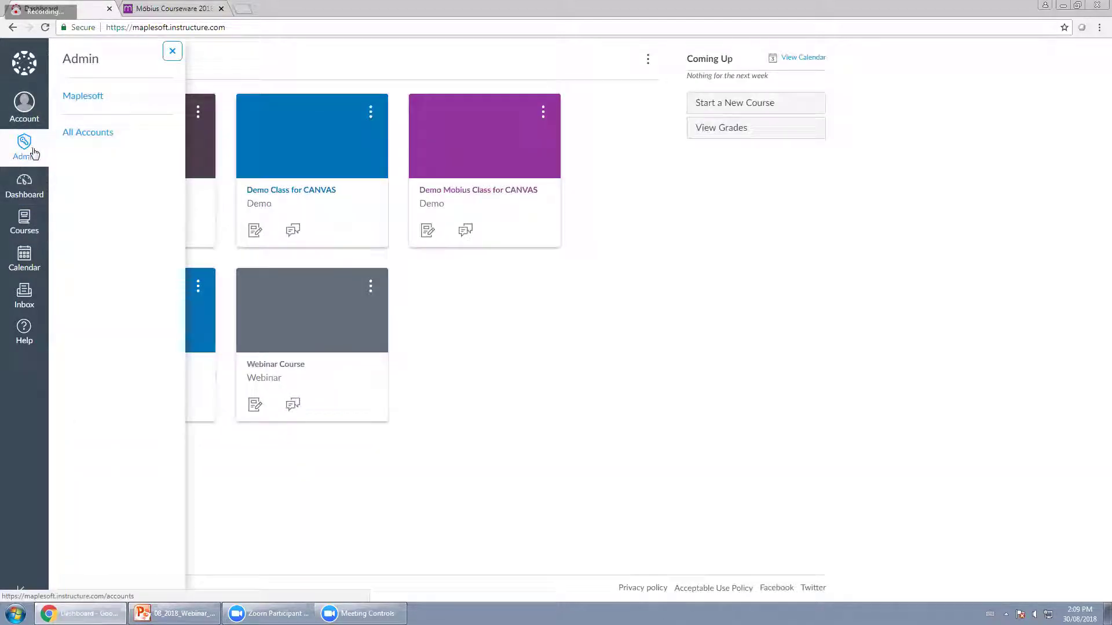
{"action": "left_click", "coordinate": [87, 97]}
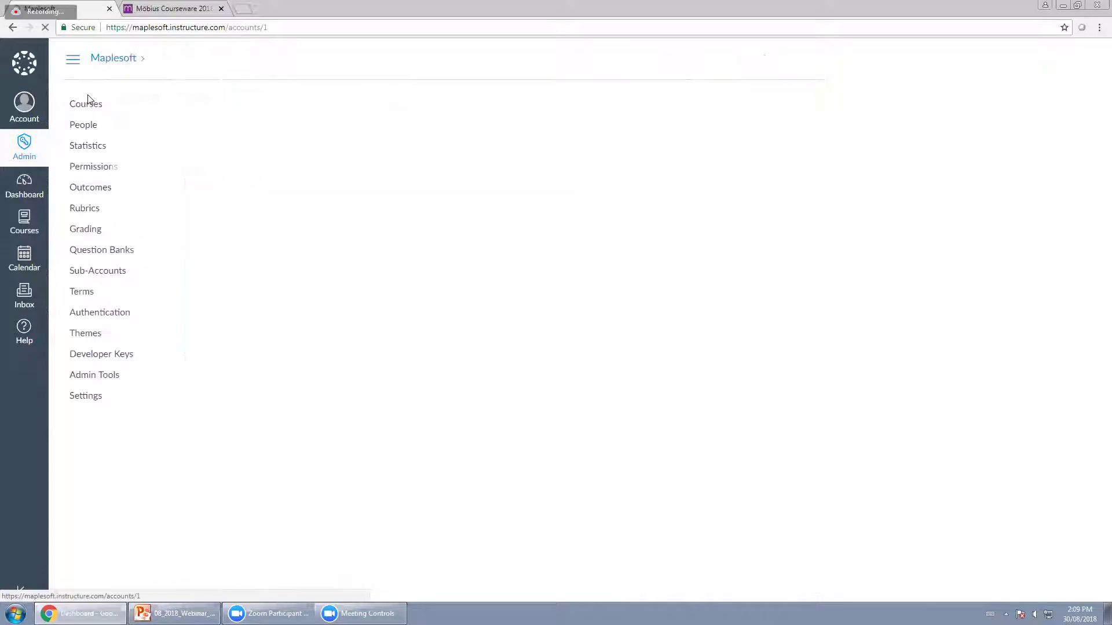
{"action": "left_click", "coordinate": [86, 396]}
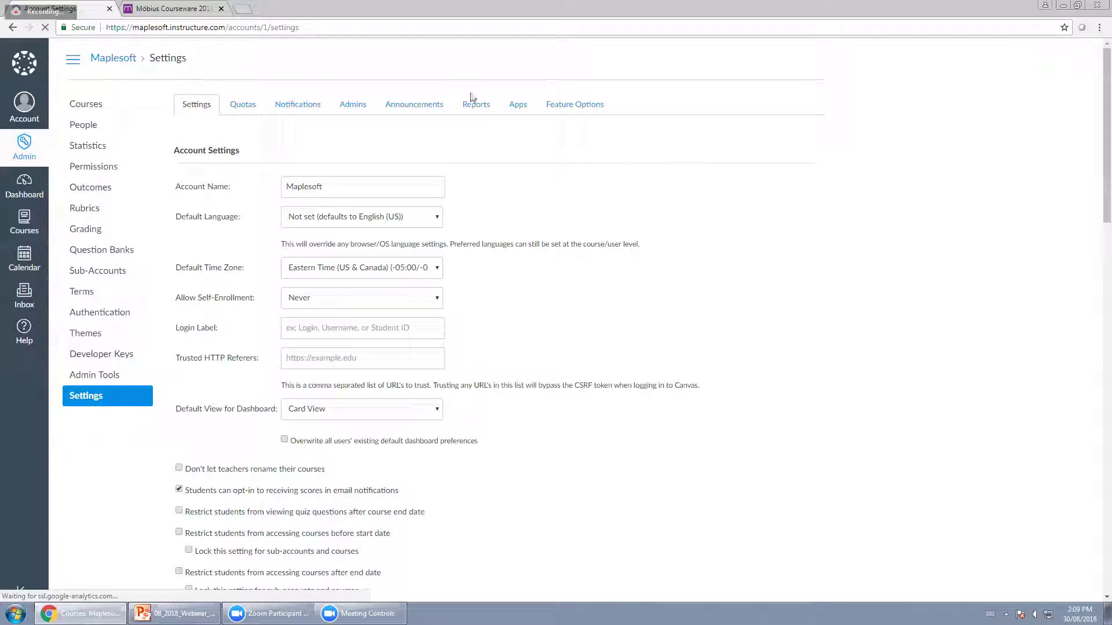
{"action": "left_click", "coordinate": [515, 105]}
{"action": "left_click", "coordinate": [801, 142]}
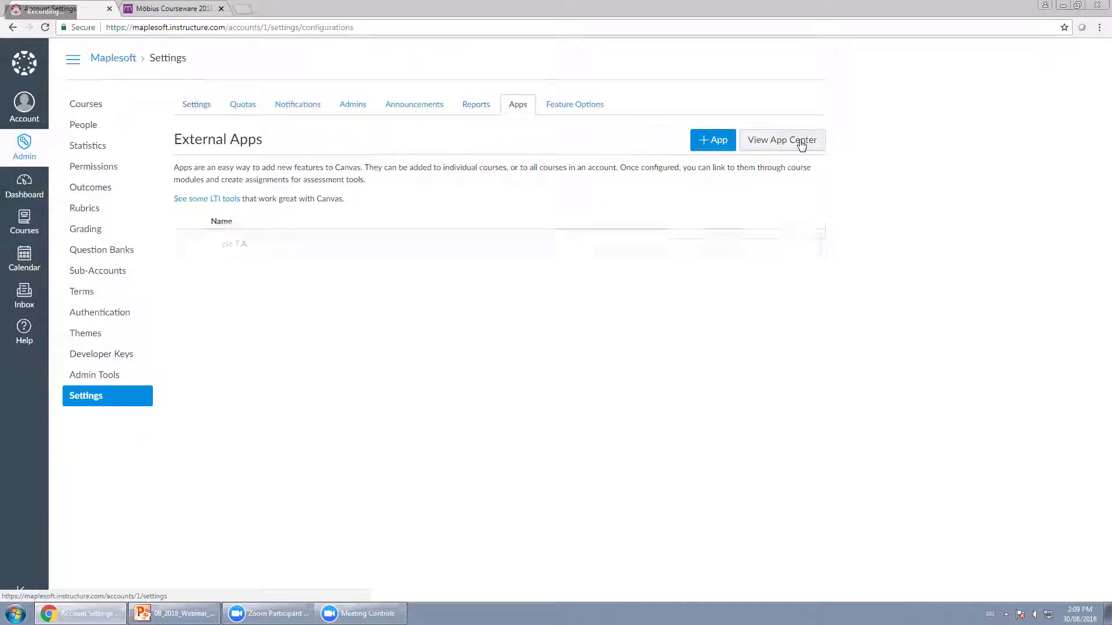
{"action": "left_click", "coordinate": [715, 142]}
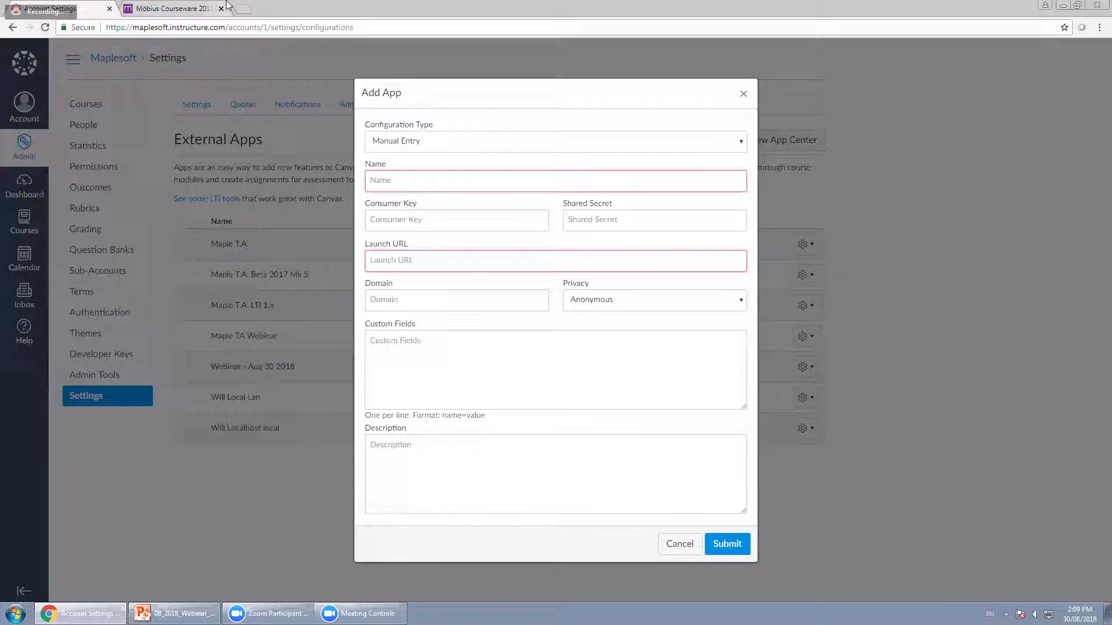
Step: Keep Manual Entry as configuration type and name the app 'Sample LTI Connection for Mobius'
{"action": "left_click", "coordinate": [494, 142]}
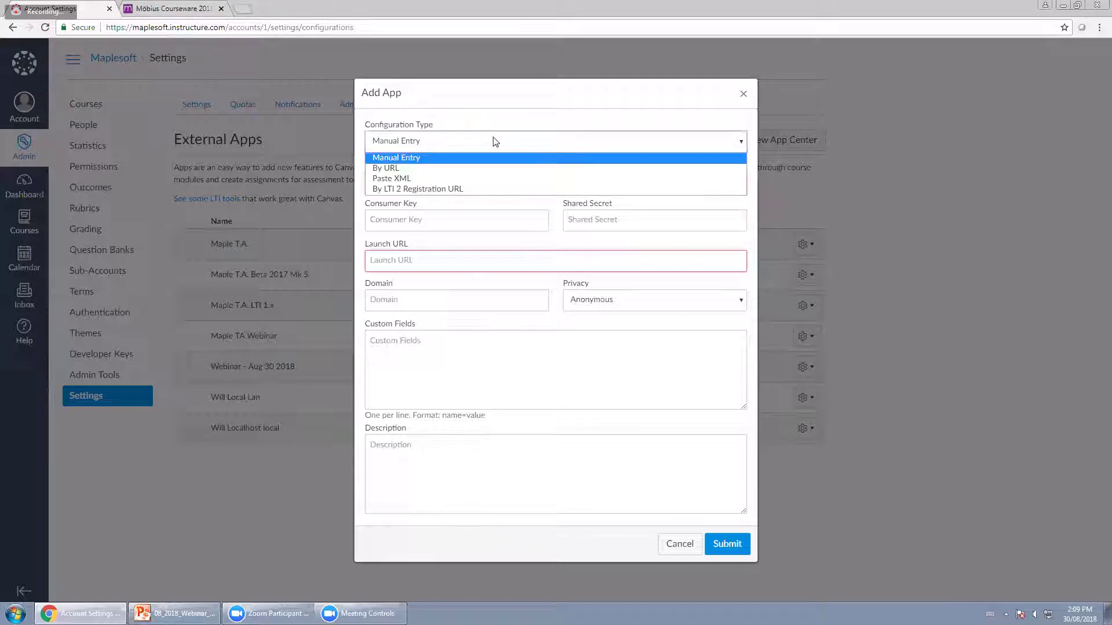
{"action": "left_click", "coordinate": [469, 164]}
{"action": "left_click", "coordinate": [457, 185]}
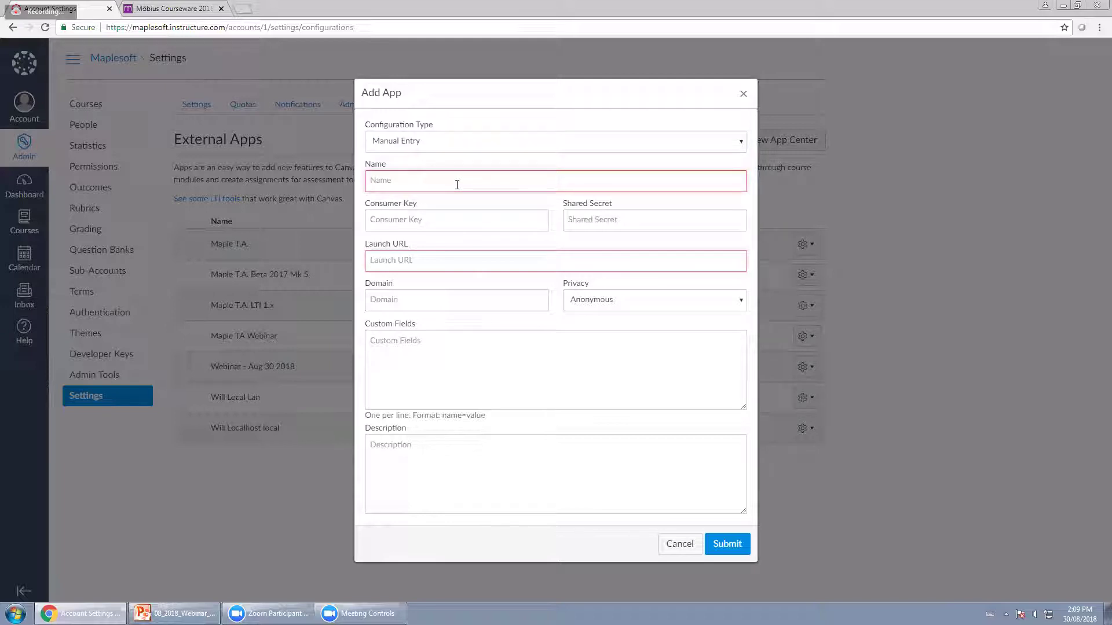
{"action": "type", "text": "Sample "}
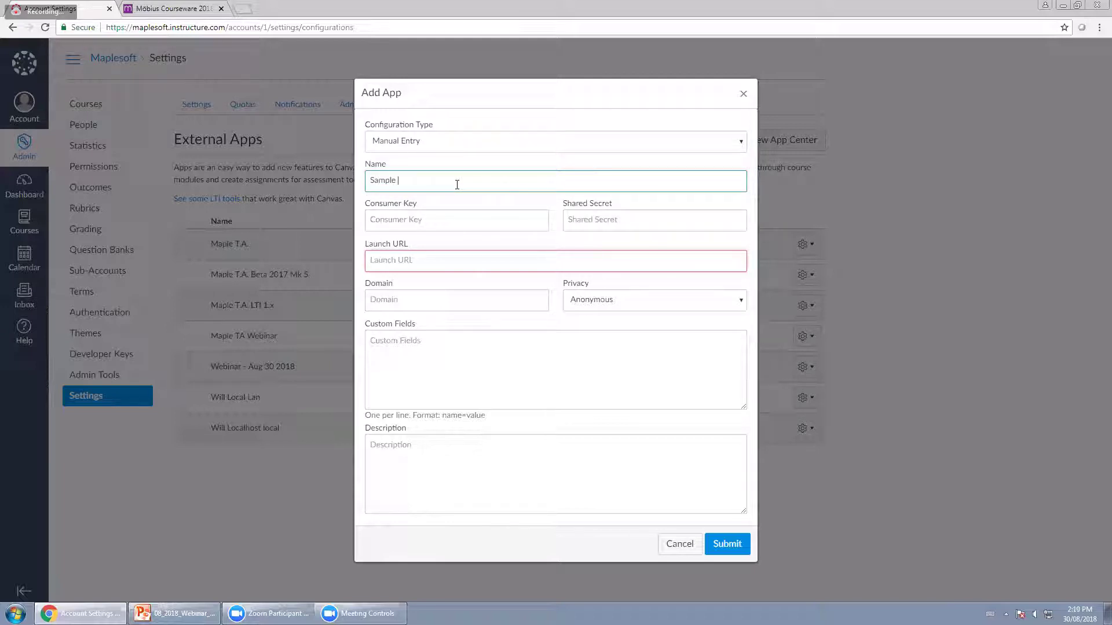
{"action": "type", "text": "LTI Connection for Mobius"}
Step: Log in to Möbius Courseware as administrator and open System Admin > Edit LTI Shared Secret
{"action": "left_click", "coordinate": [171, 8]}
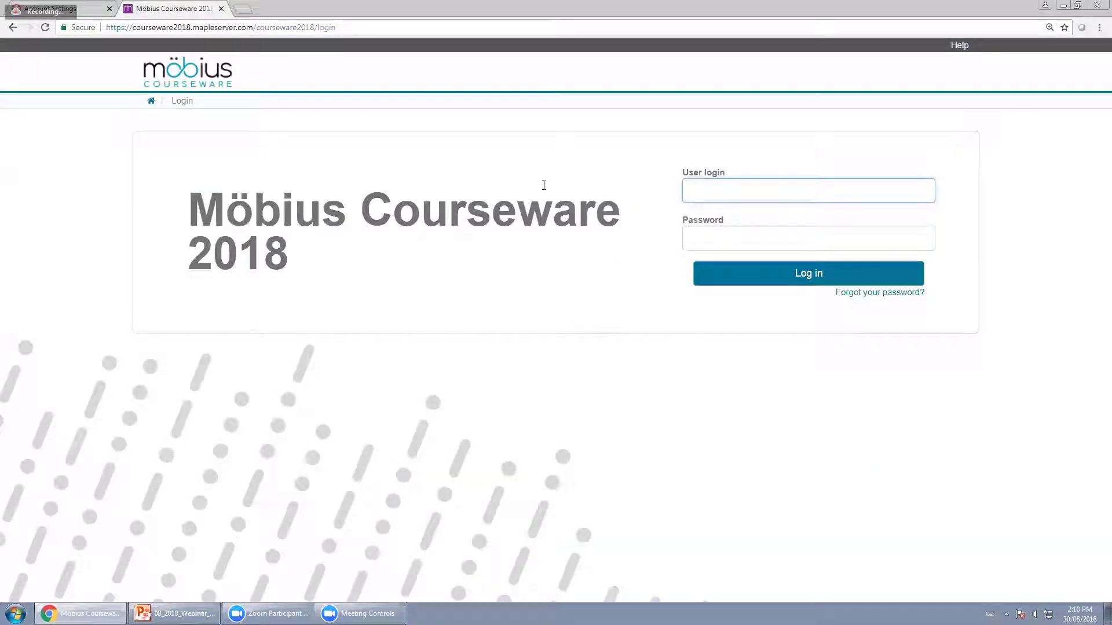
{"action": "type", "text": "jzivku"}
{"action": "key", "text": "Tab"}
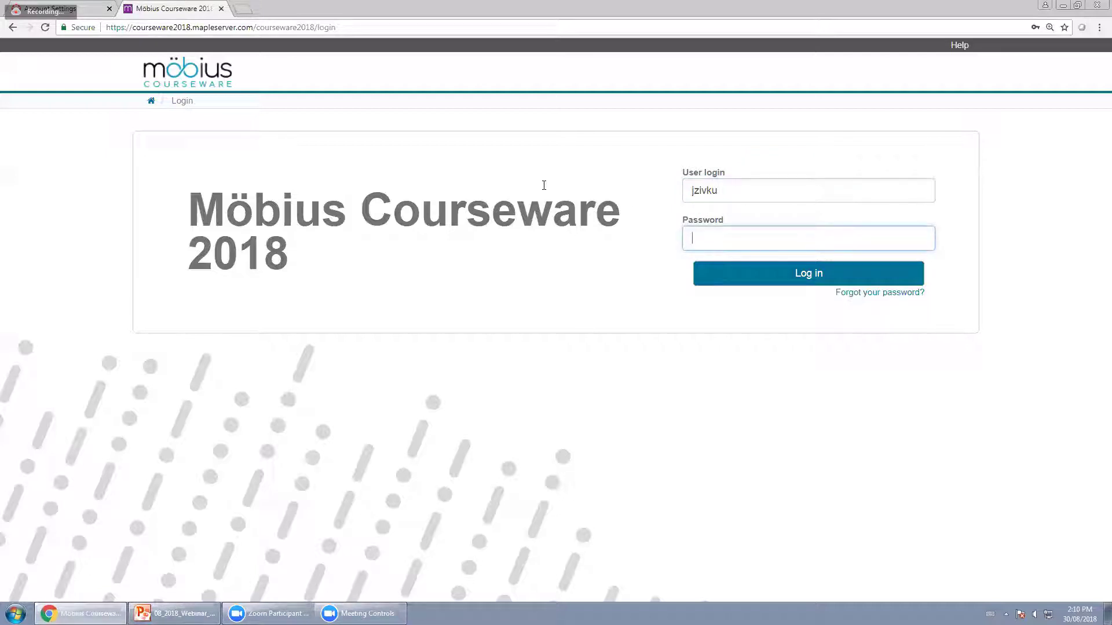
{"action": "type", "text": "••••••"}
{"action": "key", "text": "Return"}
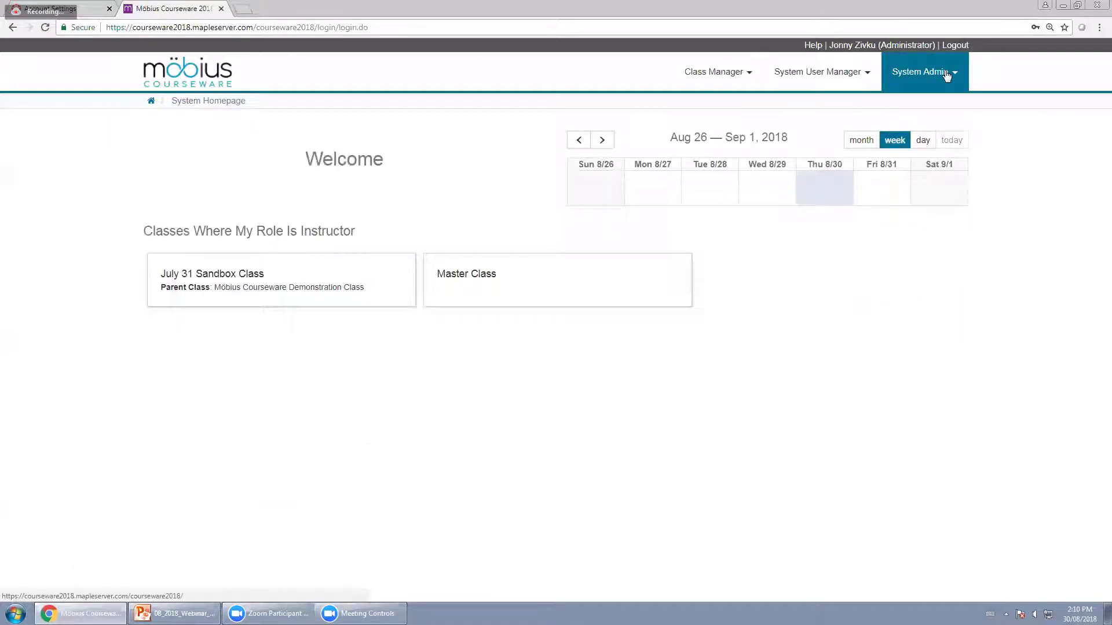
{"action": "left_click", "coordinate": [945, 73]}
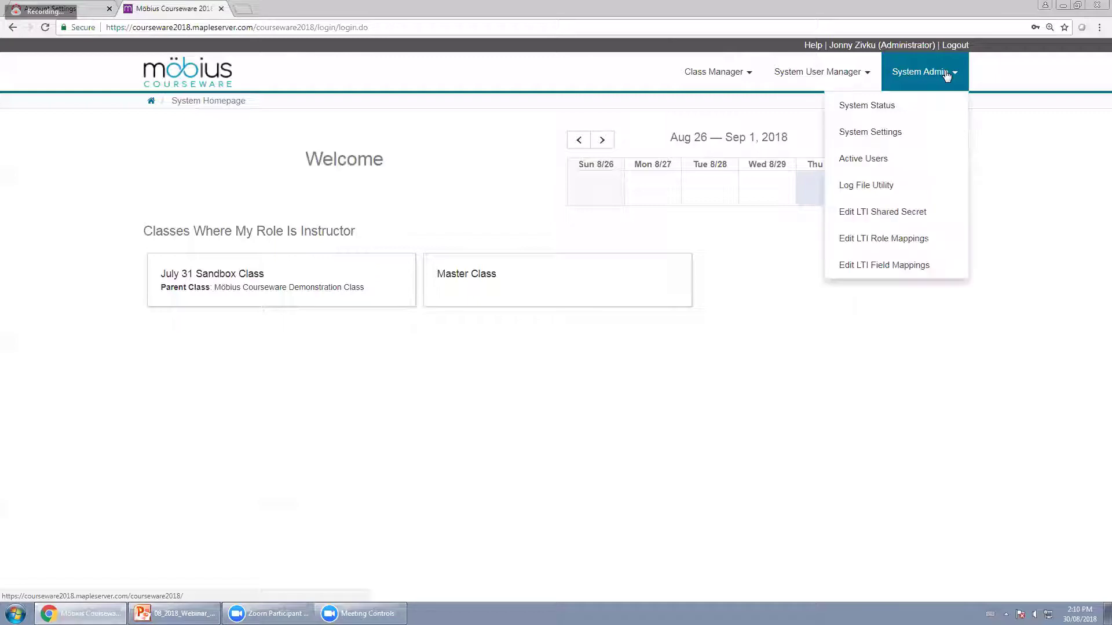
{"action": "left_click", "coordinate": [912, 216]}
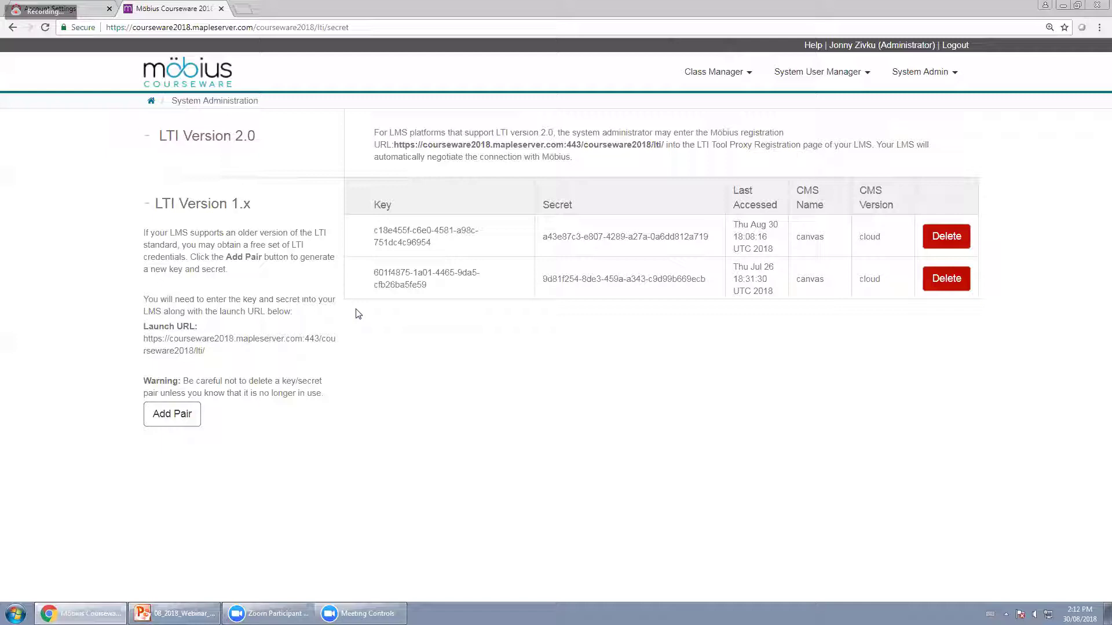
Step: Add a new LTI key/secret pair and select its key for copying
{"action": "left_click", "coordinate": [169, 414]}
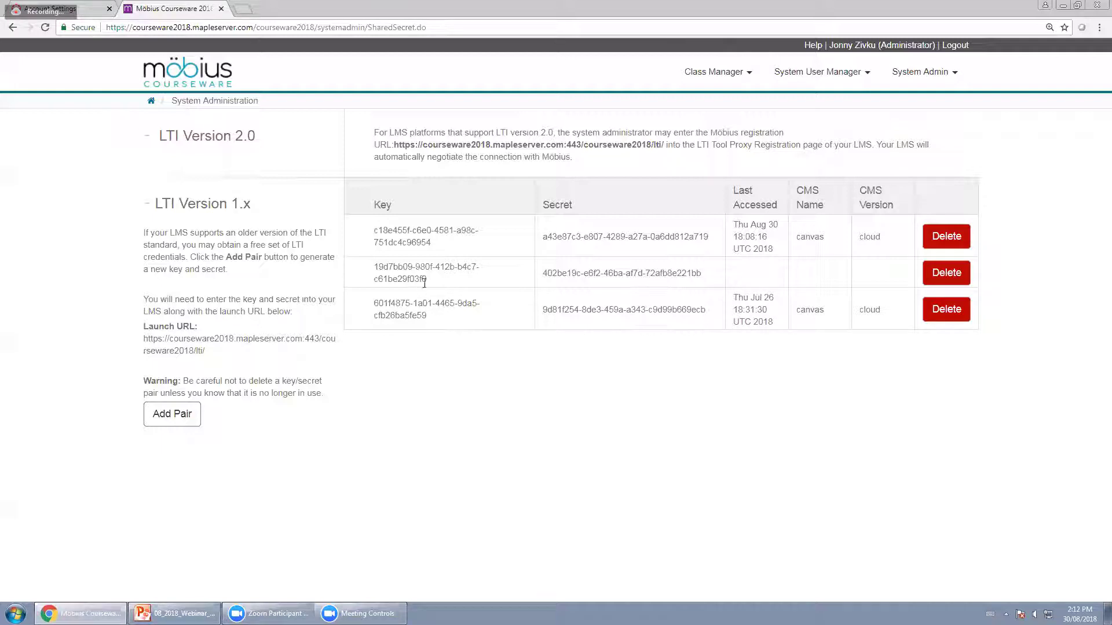
{"action": "left_click_drag", "start_coordinate": [438, 286], "coordinate": [372, 266]}
{"action": "key", "text": "ctrl+c"}
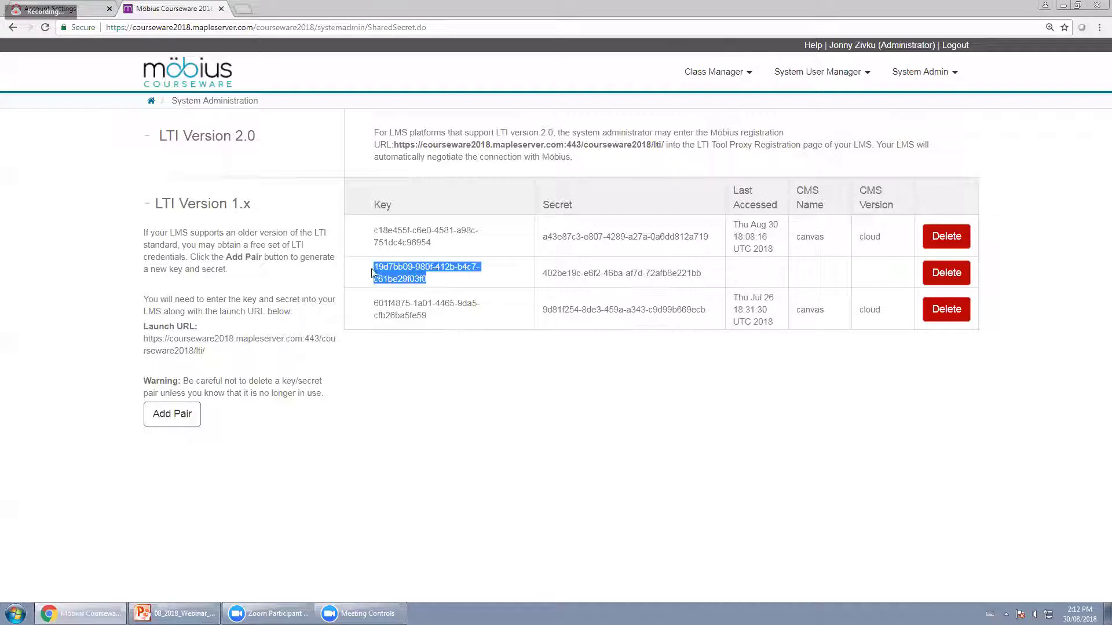
Step: Paste the Möbius key and secret into the app's Consumer Key and Shared Secret fields
{"action": "left_click", "coordinate": [77, 5]}
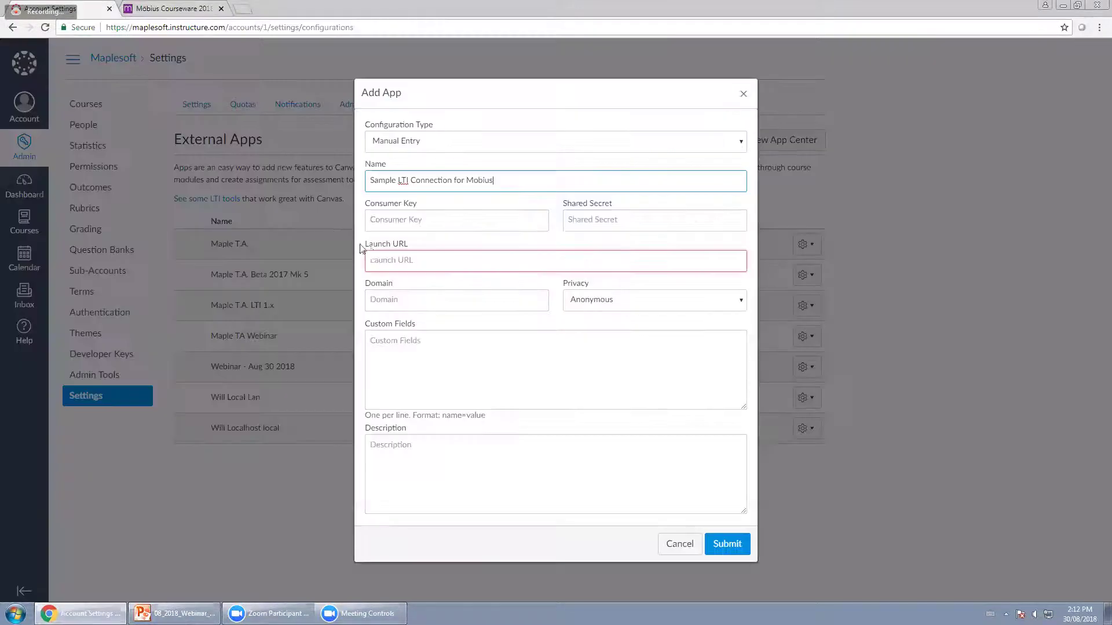
{"action": "left_click", "coordinate": [414, 222]}
{"action": "key", "text": "ctrl+v"}
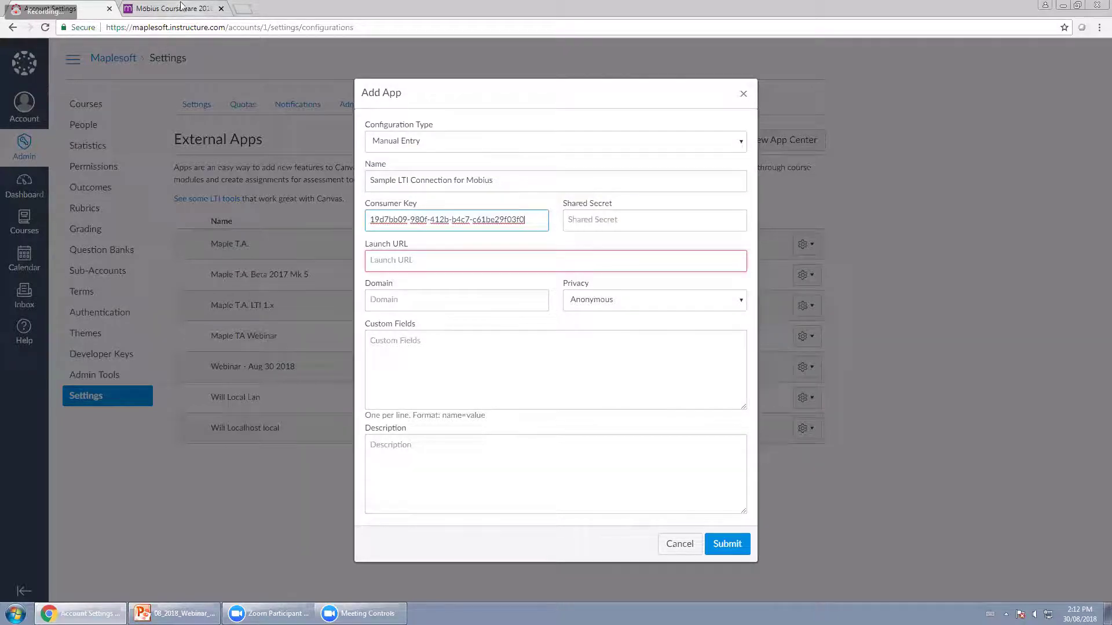
{"action": "left_click", "coordinate": [174, 9]}
{"action": "left_click_drag", "start_coordinate": [705, 274], "coordinate": [543, 284]}
{"action": "key", "text": "ctrl+c"}
{"action": "left_click", "coordinate": [10, 7]}
{"action": "left_click", "coordinate": [628, 225]}
{"action": "key", "text": "ctrl+v"}
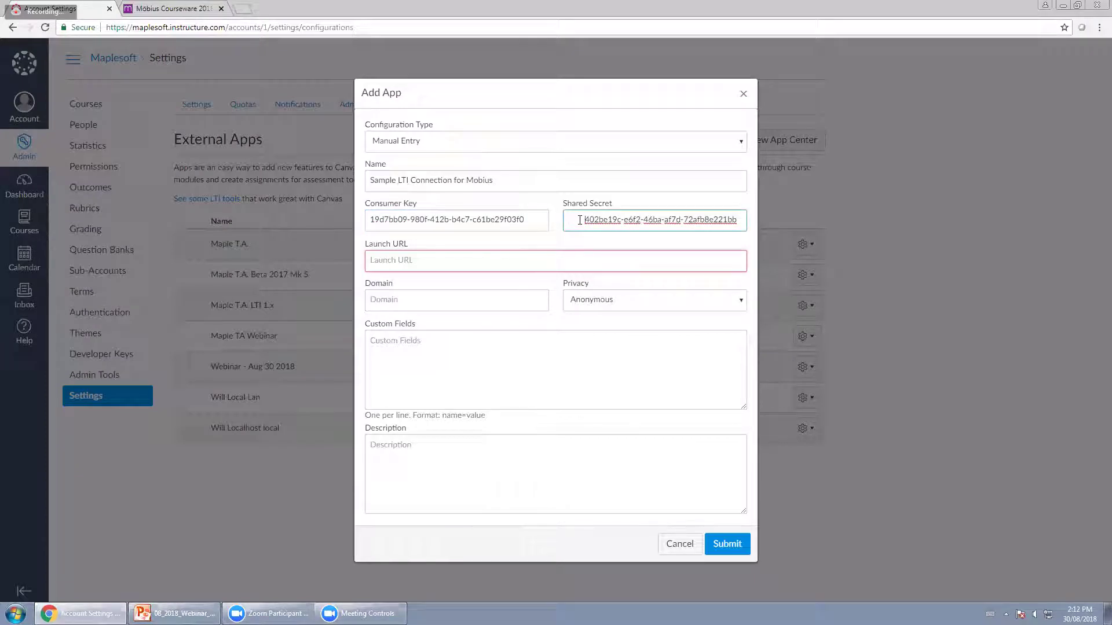
Step: Copy the Möbius launch URL into the app's Launch URL field
{"action": "left_click", "coordinate": [533, 263]}
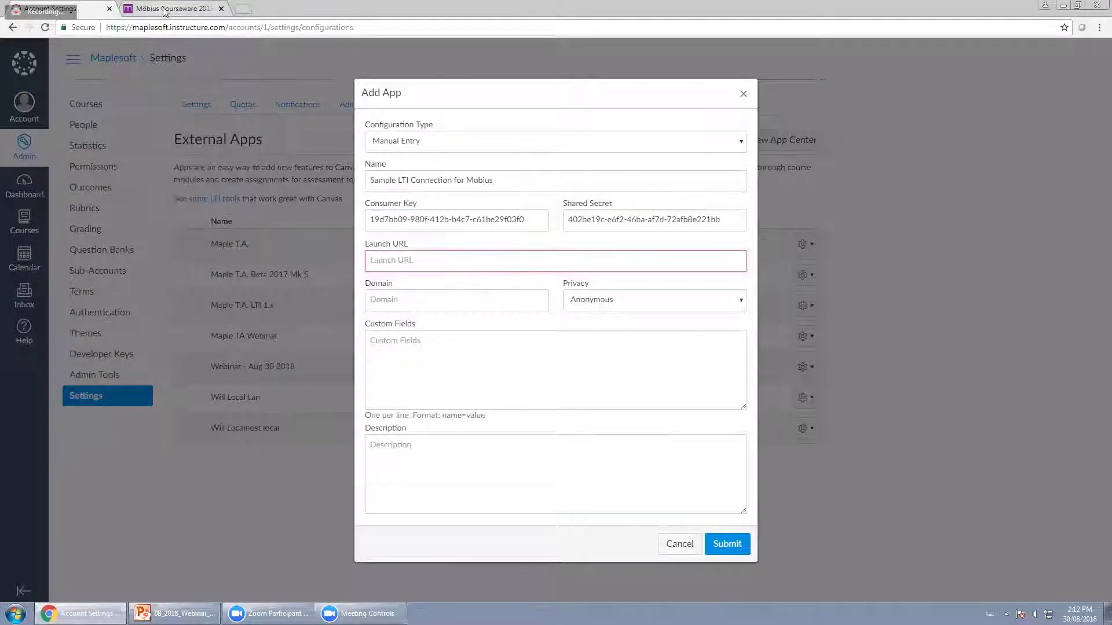
{"action": "left_click", "coordinate": [174, 8]}
{"action": "triple_click", "coordinate": [141, 347]}
{"action": "key", "text": "ctrl+c"}
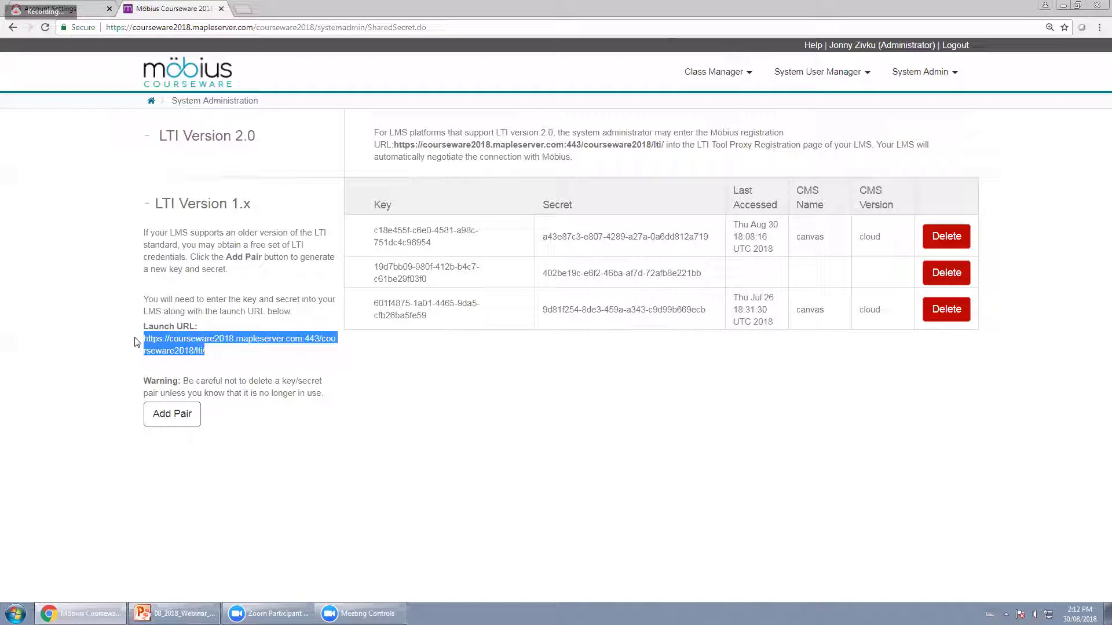
{"action": "left_click", "coordinate": [43, 8]}
{"action": "left_click", "coordinate": [418, 262]}
{"action": "key", "text": "ctrl+v"}
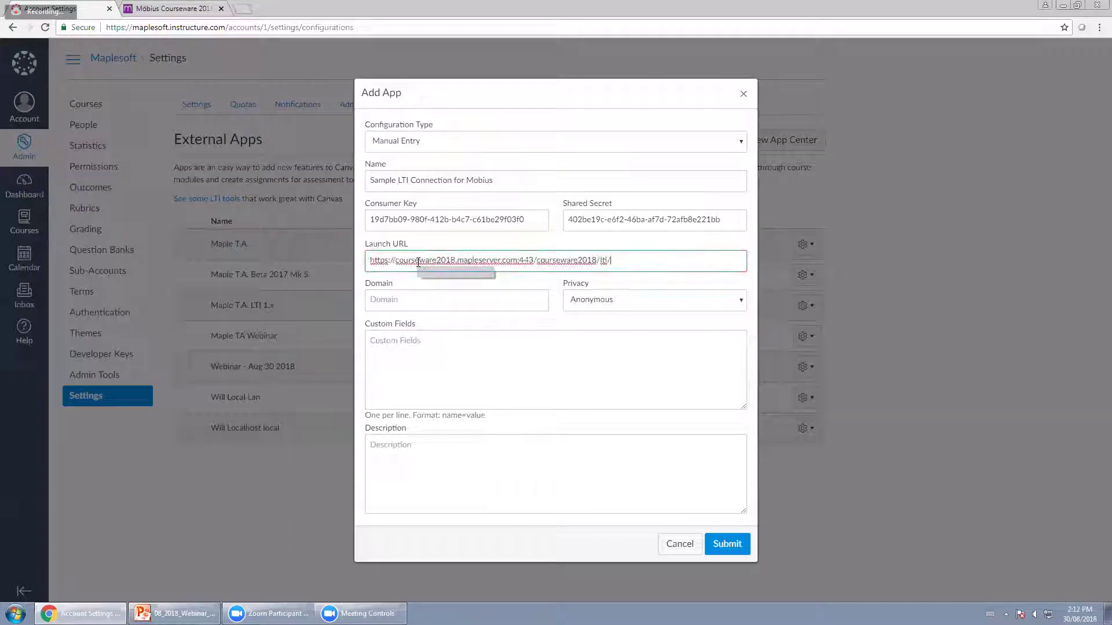
Step: Set the app's privacy level to Public and submit the new external app
{"action": "left_click", "coordinate": [613, 300]}
{"action": "left_click", "coordinate": [602, 347]}
{"action": "left_click", "coordinate": [430, 371]}
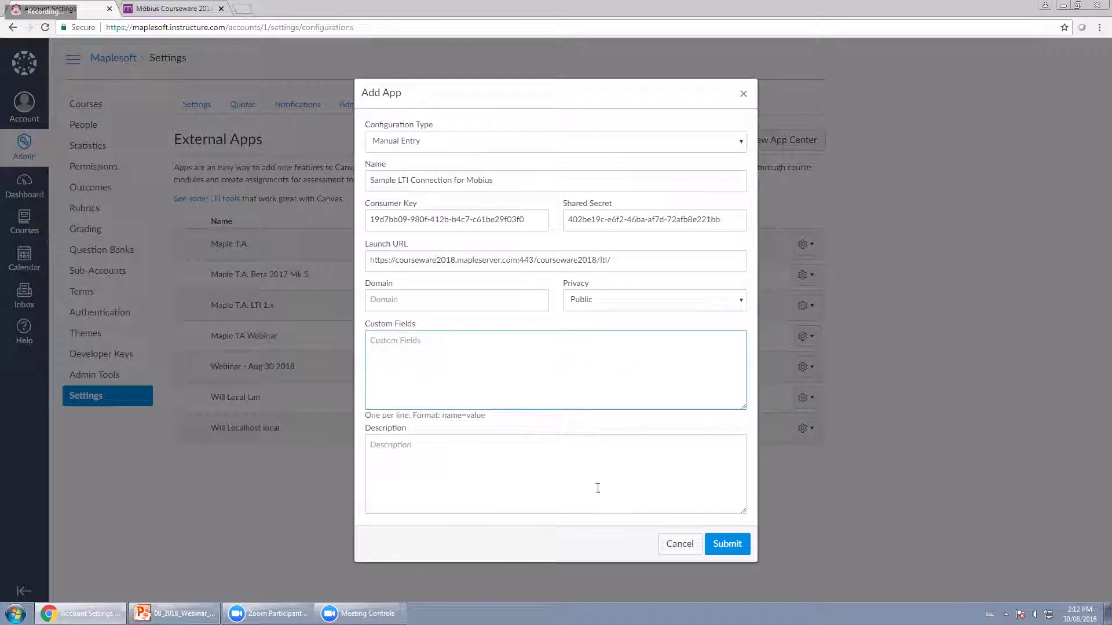
{"action": "left_click", "coordinate": [727, 544]}
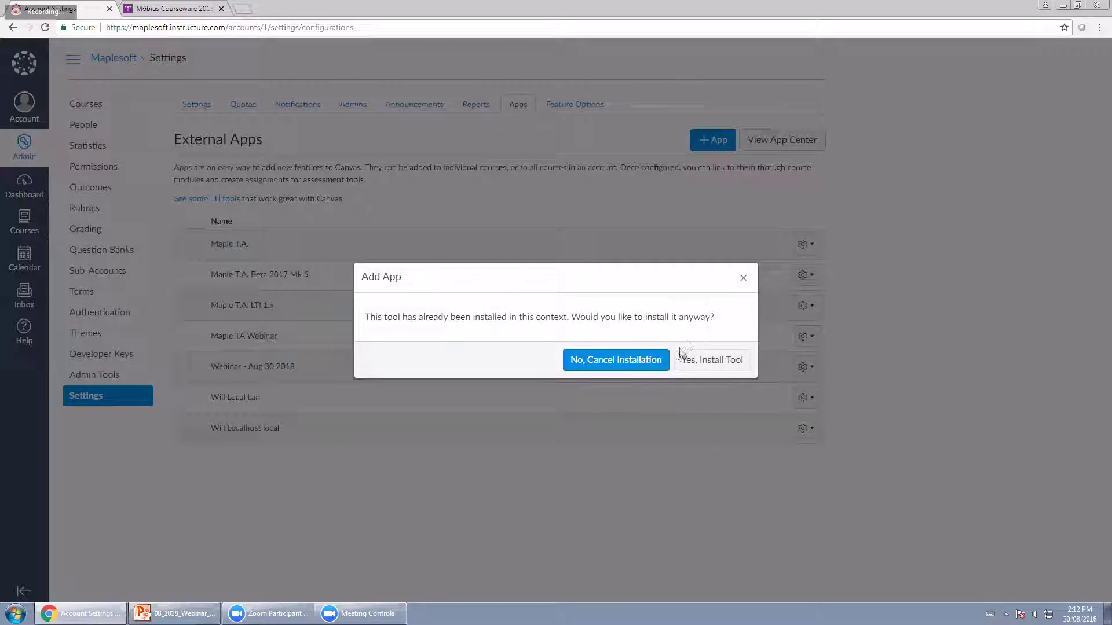
Step: Confirm installing Sample LTI Connection for Mobius despite the duplicate-tool warning
{"action": "left_click", "coordinate": [706, 361]}
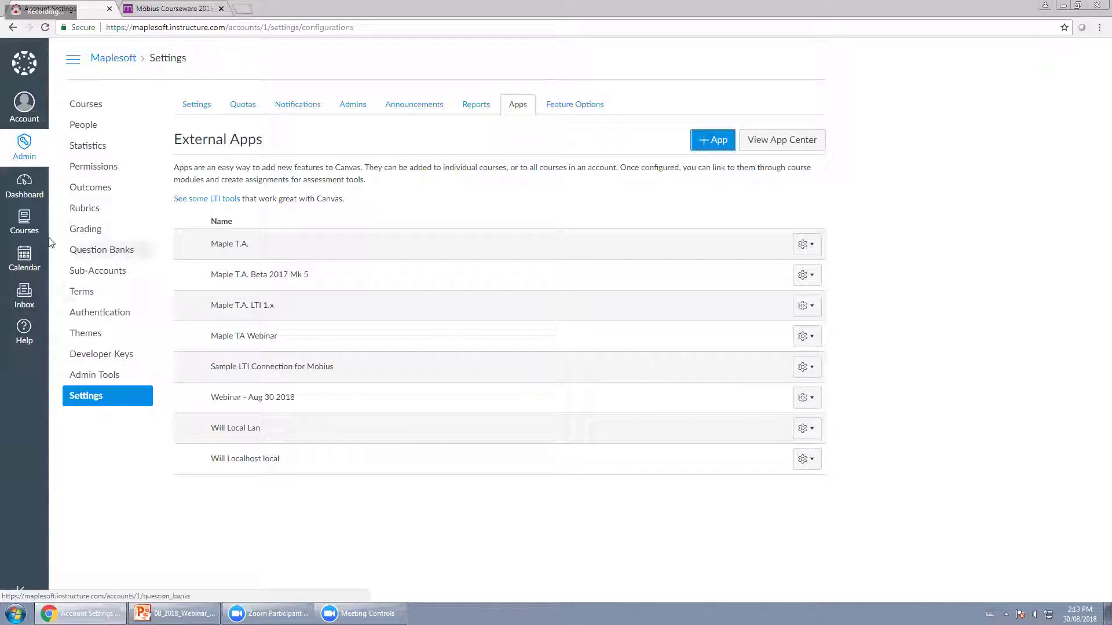
Step: Go to the Webinar Course's Modules page from the Courses list
{"action": "left_click", "coordinate": [26, 220]}
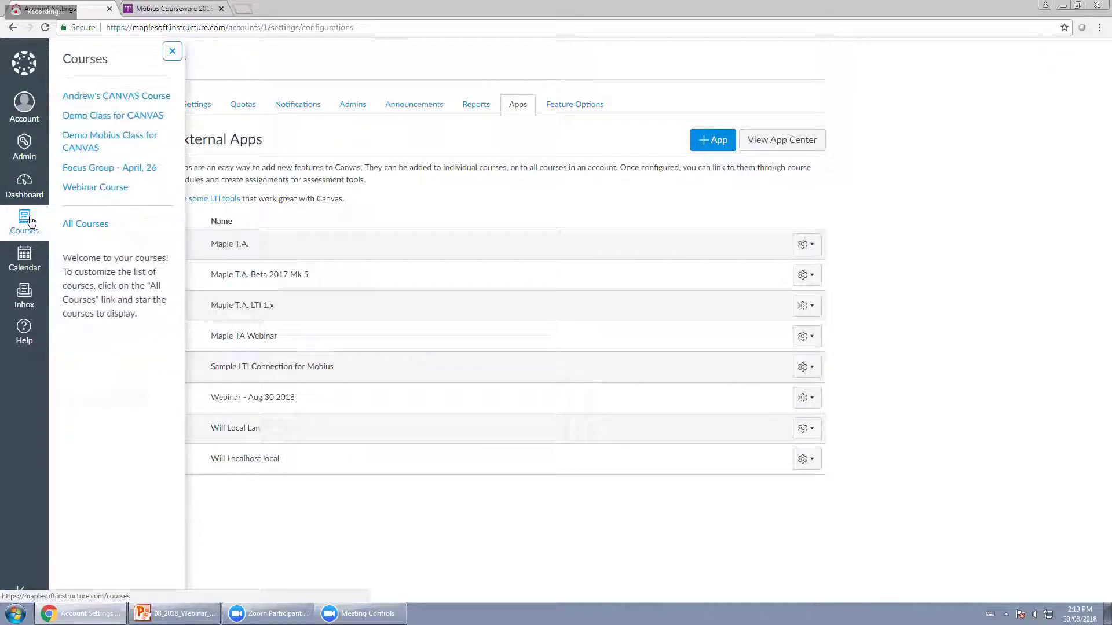
{"action": "left_click", "coordinate": [111, 189]}
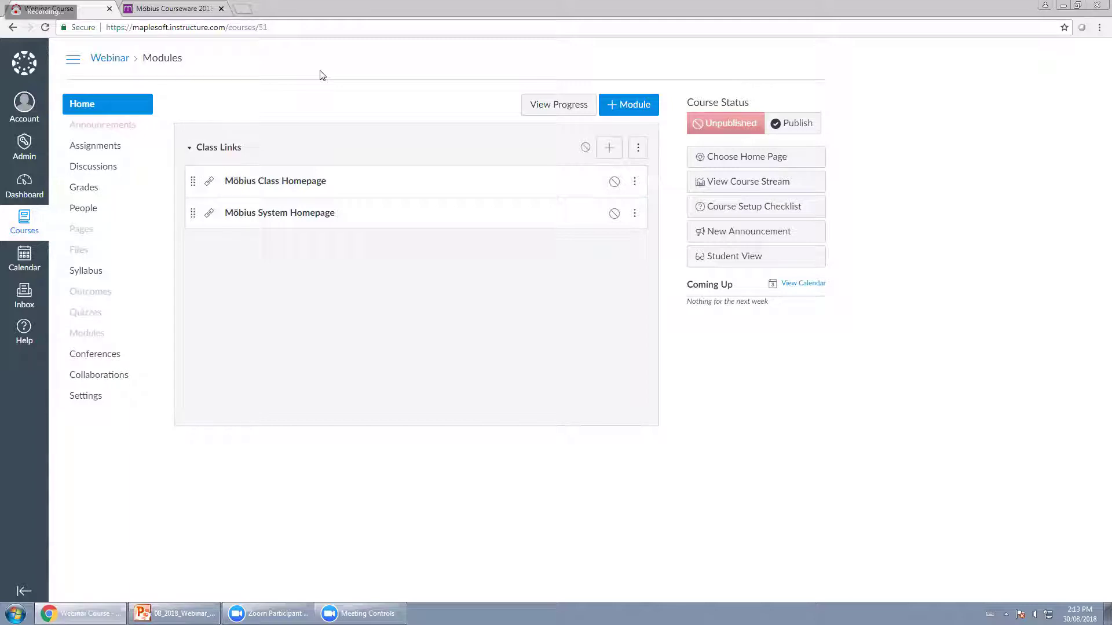
{"action": "left_click", "coordinate": [85, 334]}
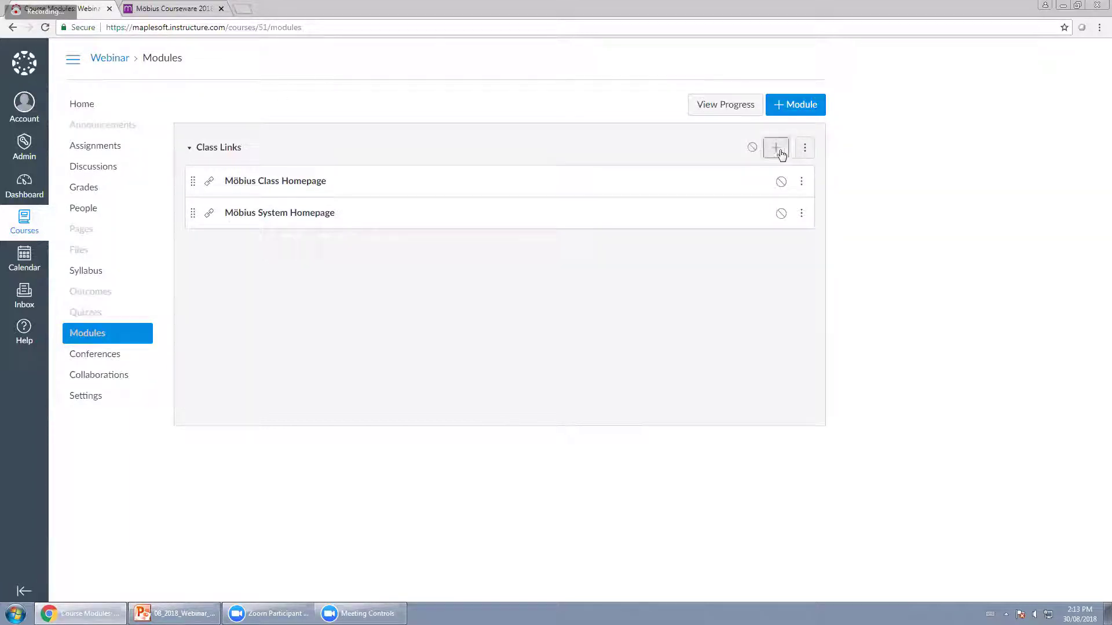
Step: Add the Webinar - Aug 30 2018 external tool as a new item in Class Links
{"action": "left_click", "coordinate": [776, 147]}
{"action": "left_click", "coordinate": [454, 228]}
{"action": "left_click", "coordinate": [418, 316]}
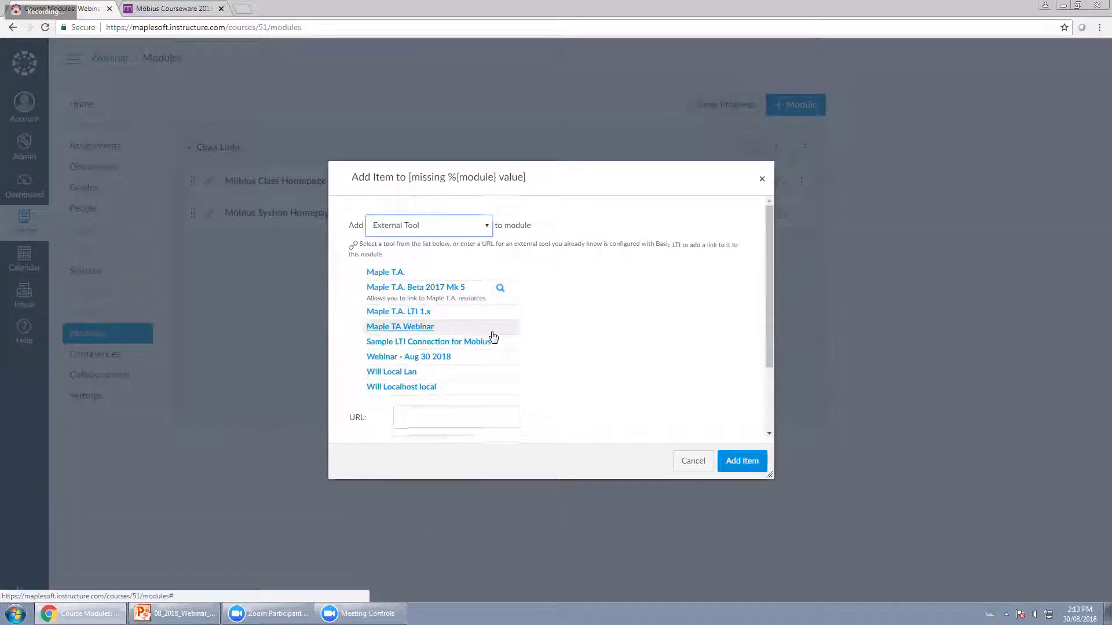
{"action": "scroll", "coordinate": [494, 336], "scroll_direction": "down", "scroll_amount": 1}
{"action": "left_click", "coordinate": [431, 301]}
{"action": "key", "text": "Return"}
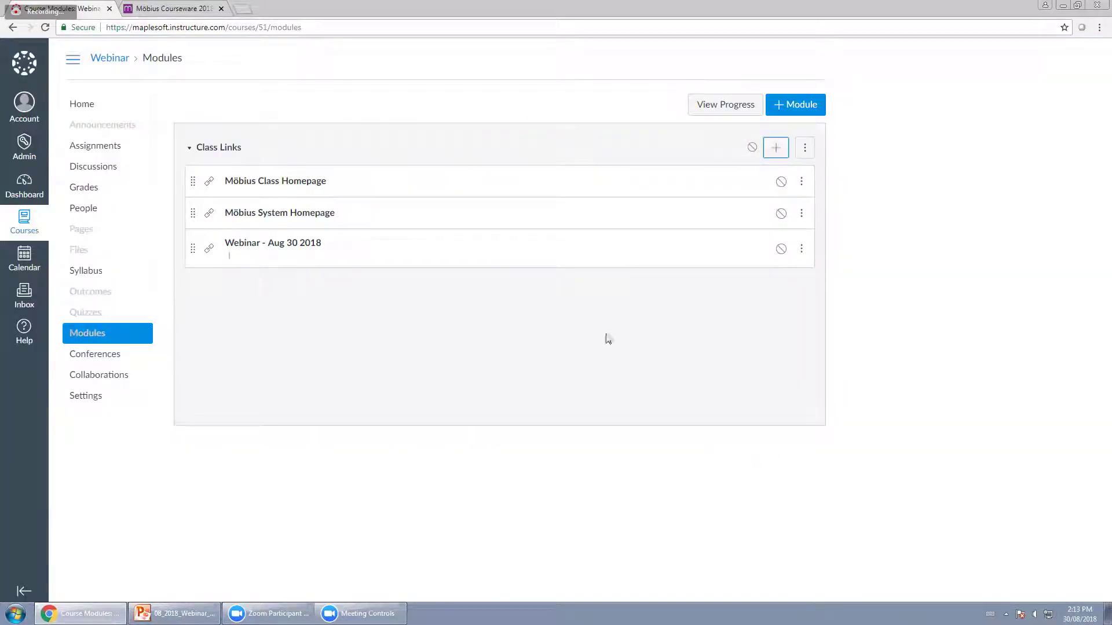
Step: Rename the new Webinar item to 'Mobius Gradebook' and save it
{"action": "left_click", "coordinate": [802, 244]}
{"action": "left_click", "coordinate": [786, 302]}
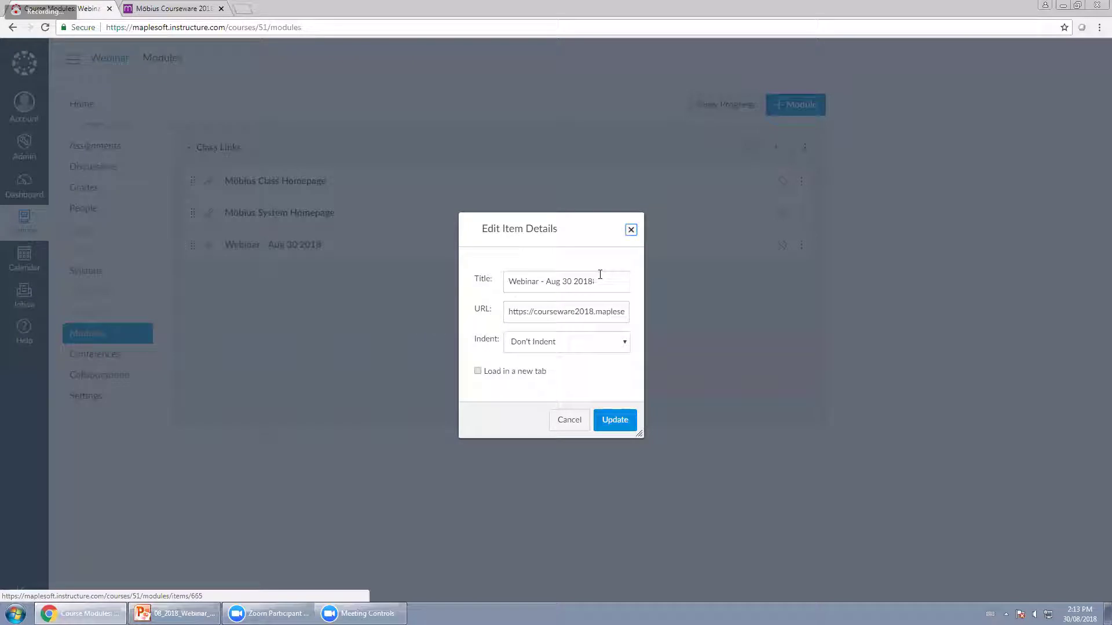
{"action": "left_click_drag", "start_coordinate": [598, 276], "coordinate": [387, 269]}
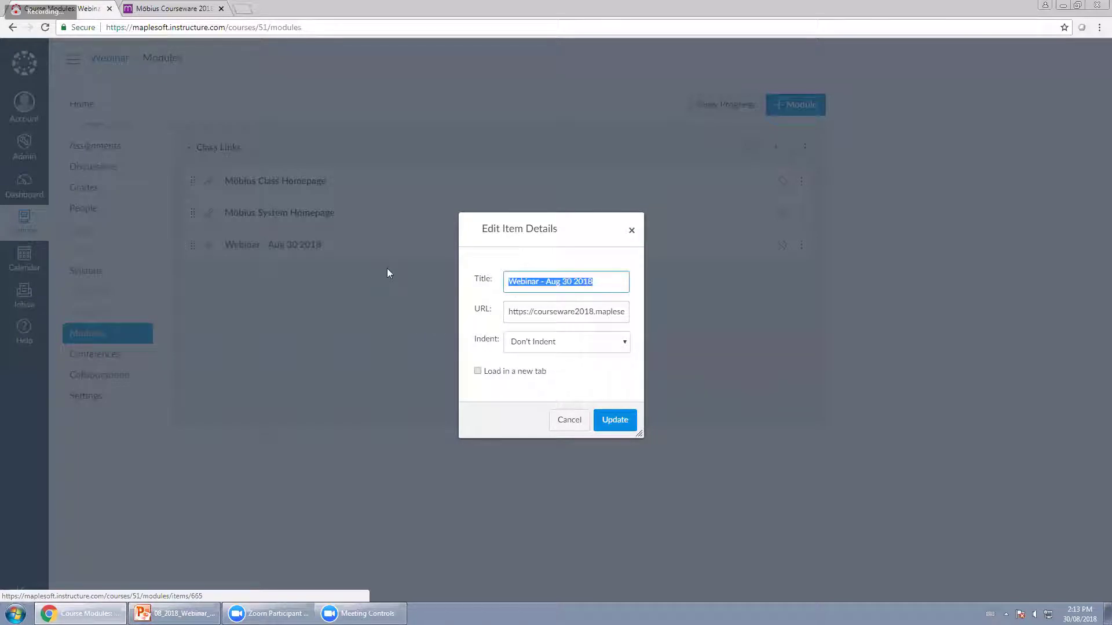
{"action": "type", "text": "M"}
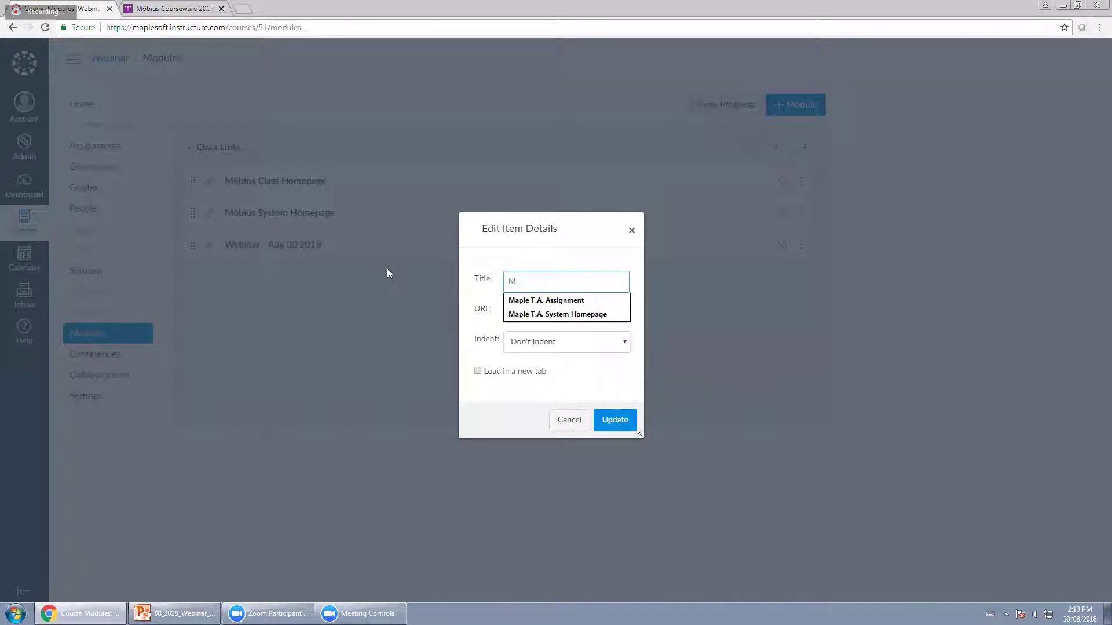
{"action": "type", "text": "obius Gradebook"}
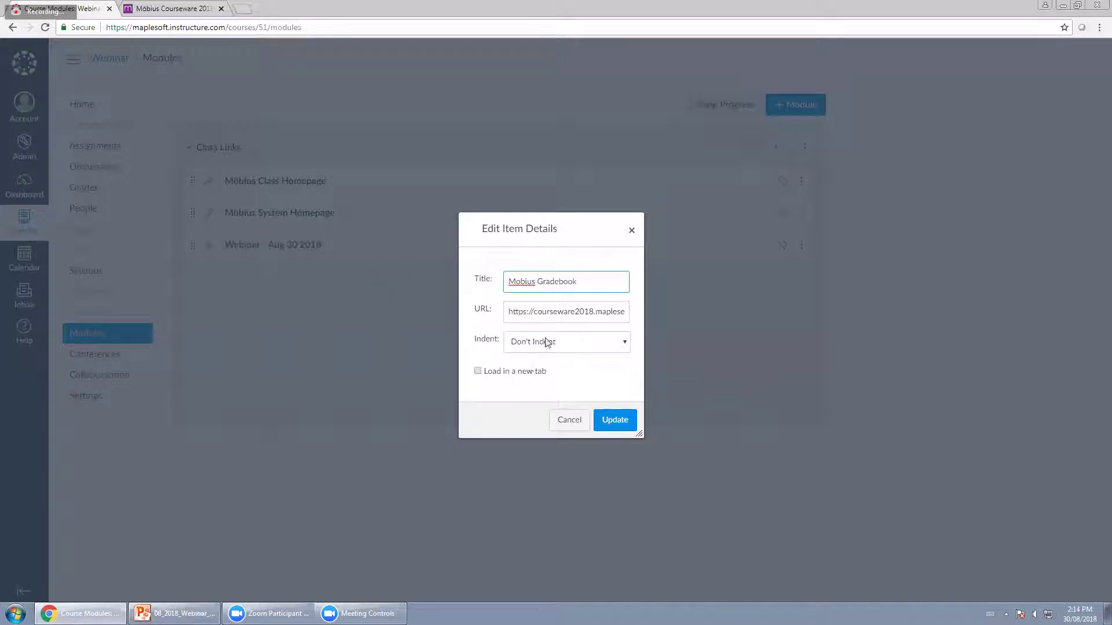
{"action": "left_click", "coordinate": [608, 419]}
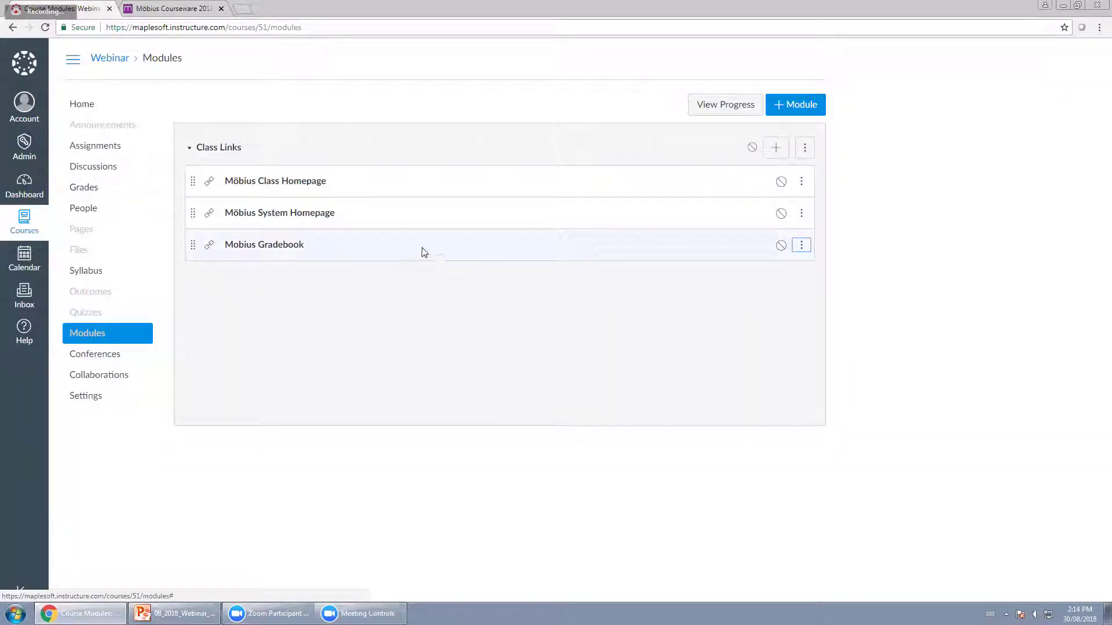
Step: Open the Mobius Gradebook item in the Class Links module
{"action": "triple_click", "coordinate": [202, 249]}
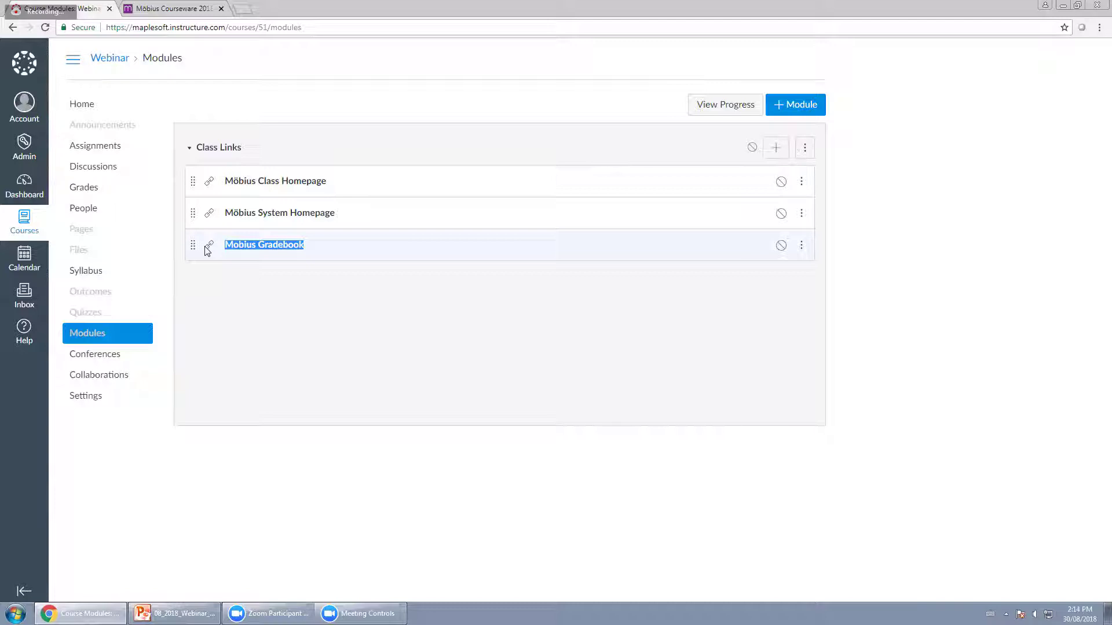
{"action": "left_click", "coordinate": [244, 250]}
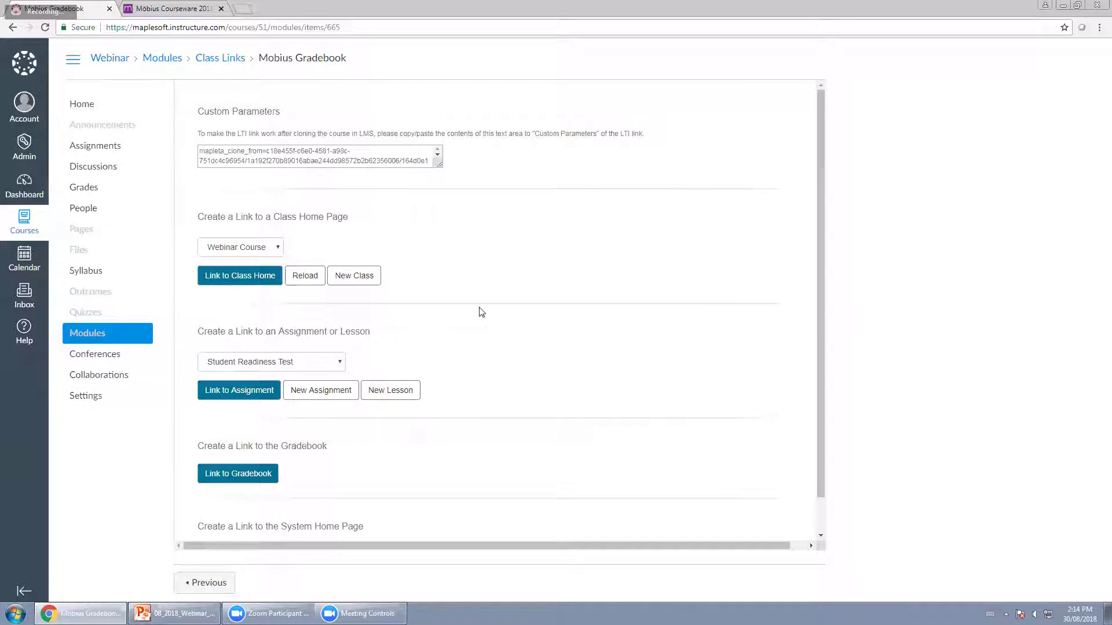
{"action": "left_click", "coordinate": [405, 168]}
{"action": "left_click_drag", "start_coordinate": [198, 134], "coordinate": [732, 162]}
{"action": "left_click", "coordinate": [732, 162]}
{"action": "scroll", "coordinate": [535, 259], "scroll_direction": "down", "scroll_amount": 1}
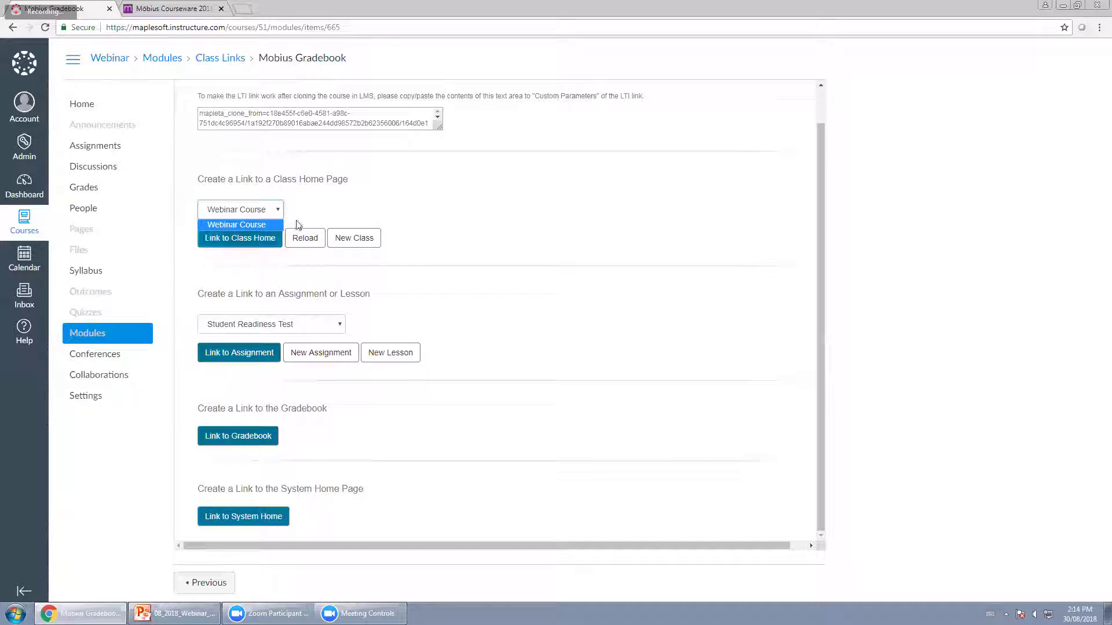
{"action": "left_click", "coordinate": [580, 184]}
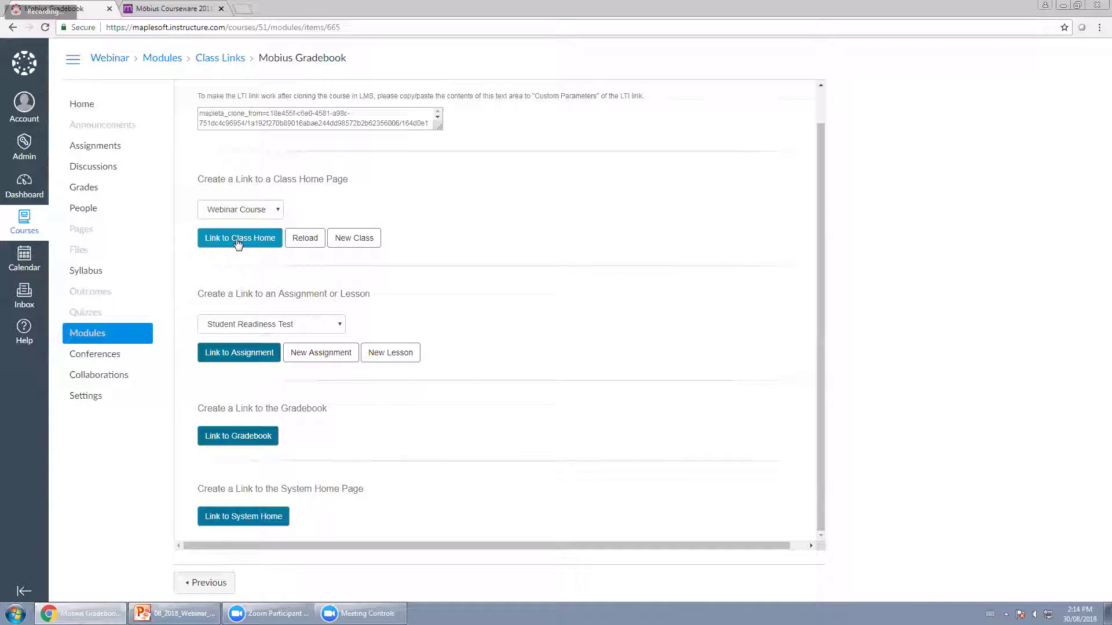
{"action": "left_click", "coordinate": [277, 210]}
{"action": "left_click", "coordinate": [407, 191]}
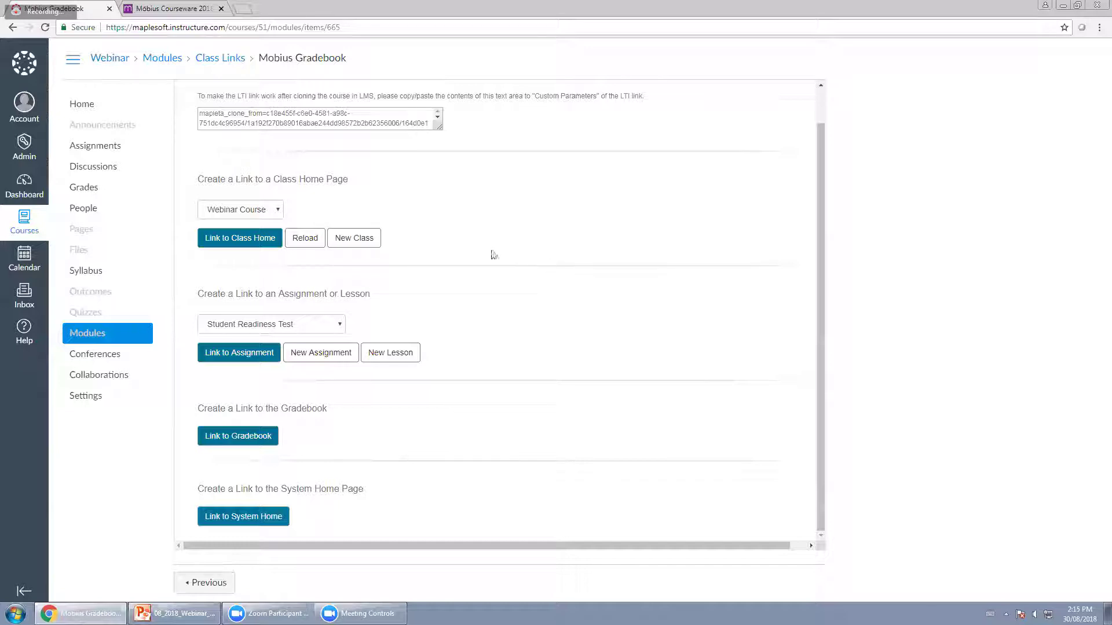
{"action": "left_click", "coordinate": [322, 327]}
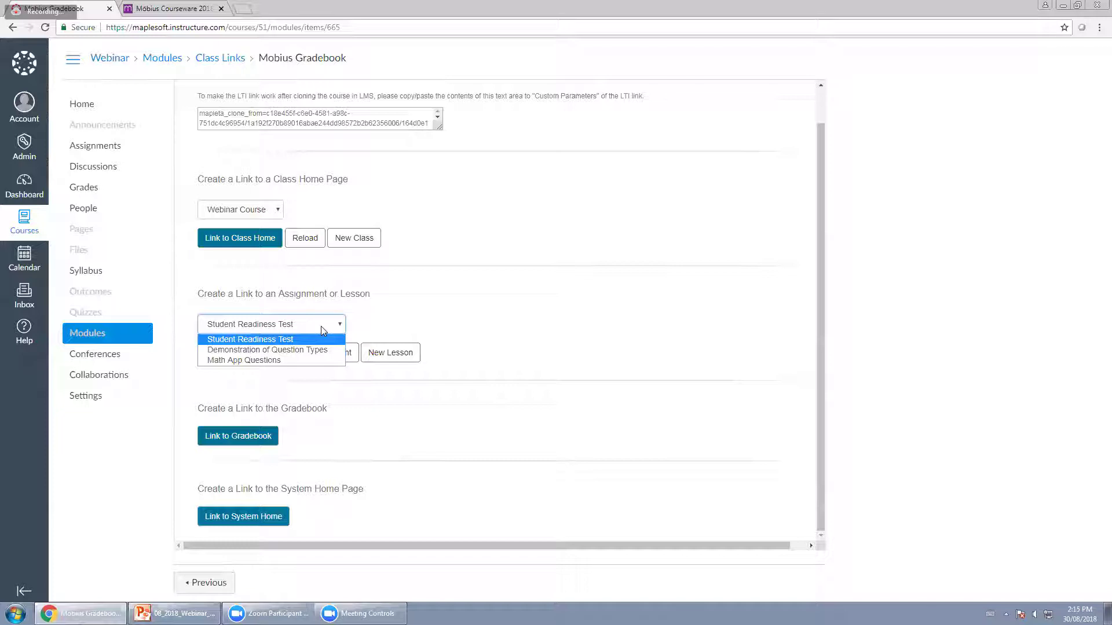
{"action": "left_click", "coordinate": [358, 328]}
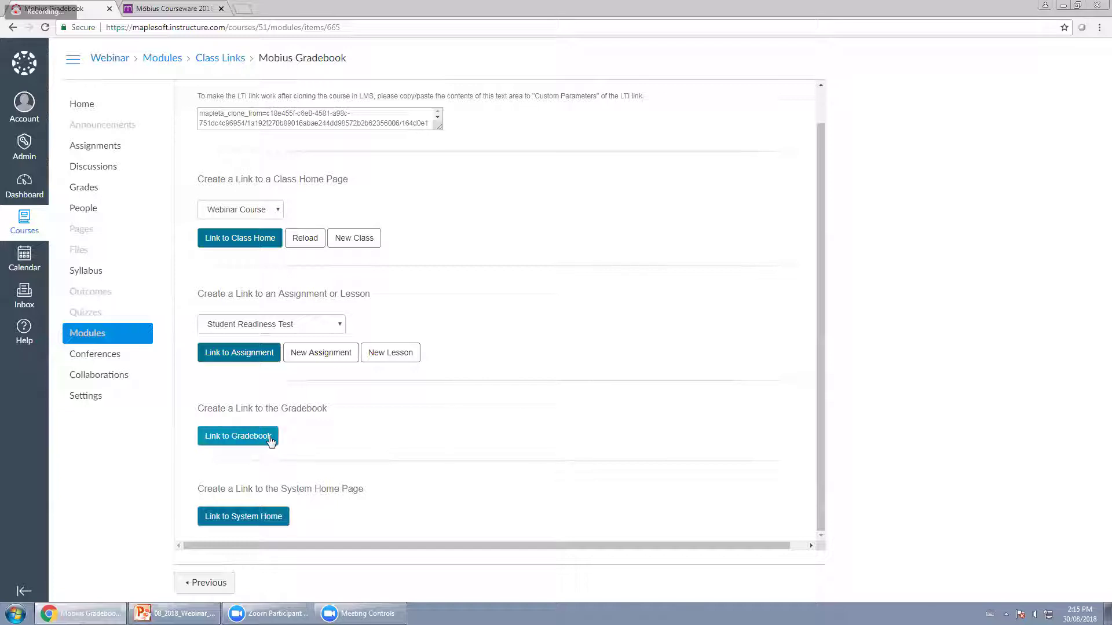
{"action": "left_click", "coordinate": [269, 211]}
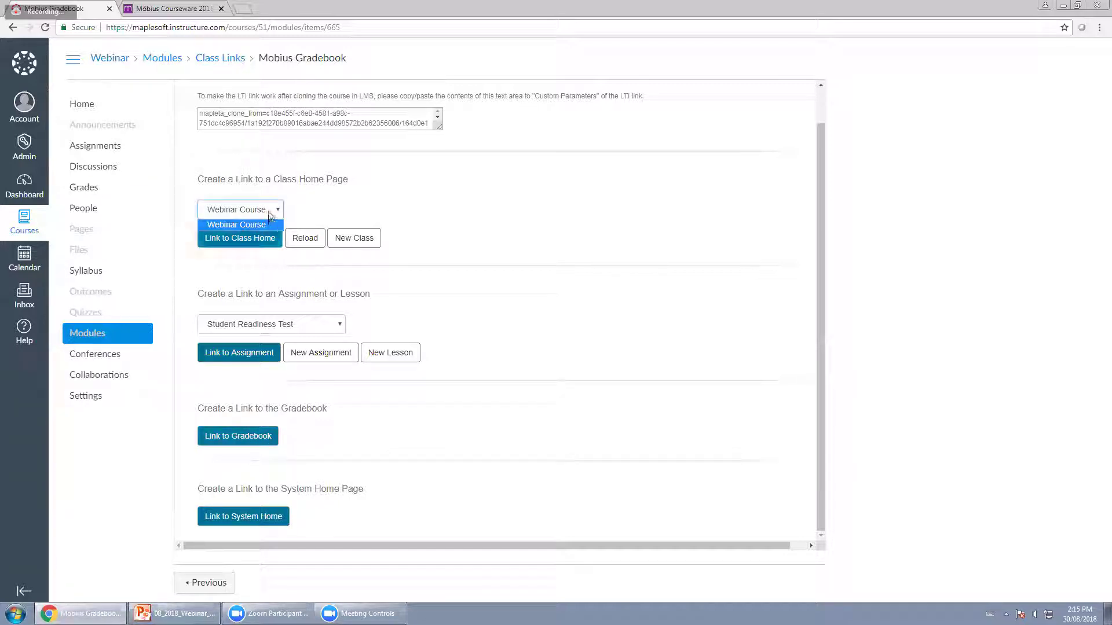
{"action": "left_click", "coordinate": [607, 185]}
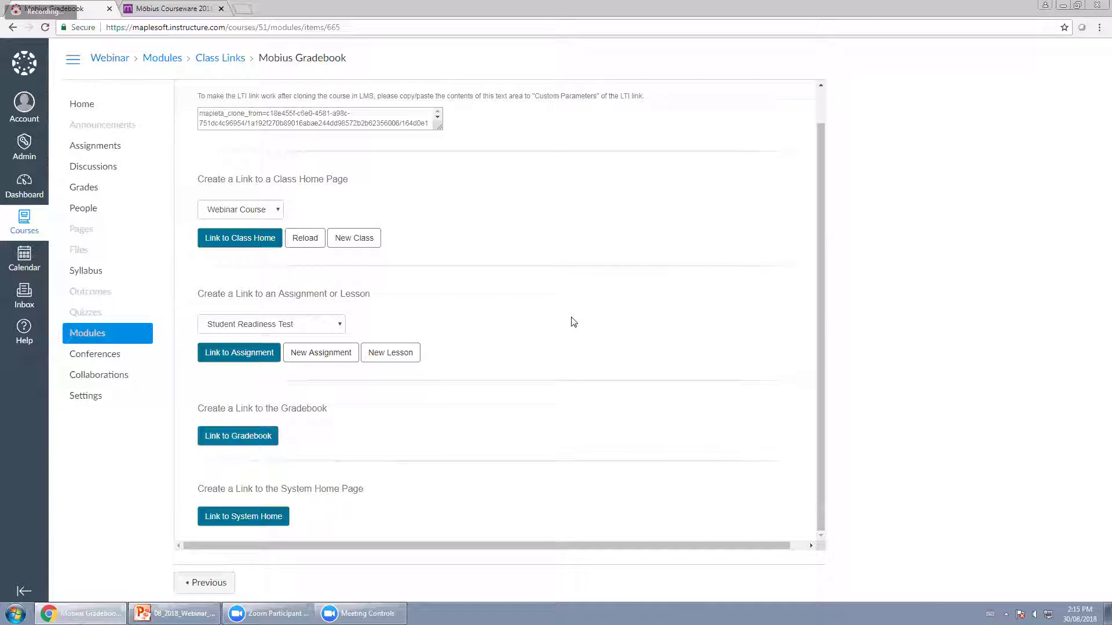
Step: Link the item to the Möbius Gradebook, reopen it to verify, then return to Modules
{"action": "left_click", "coordinate": [237, 441]}
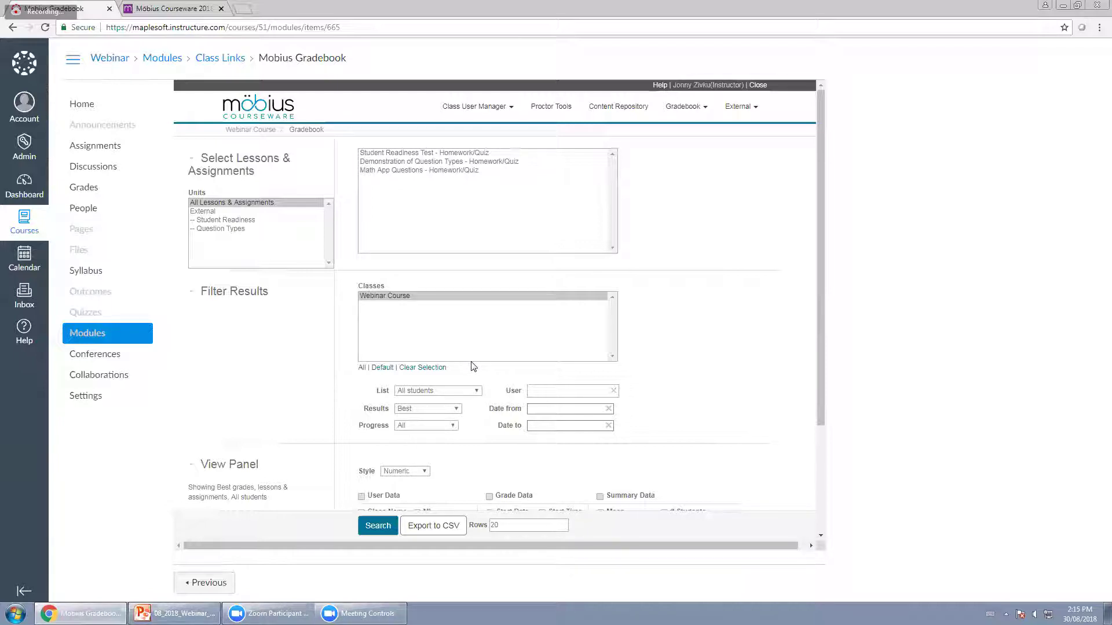
{"action": "left_click", "coordinate": [92, 337]}
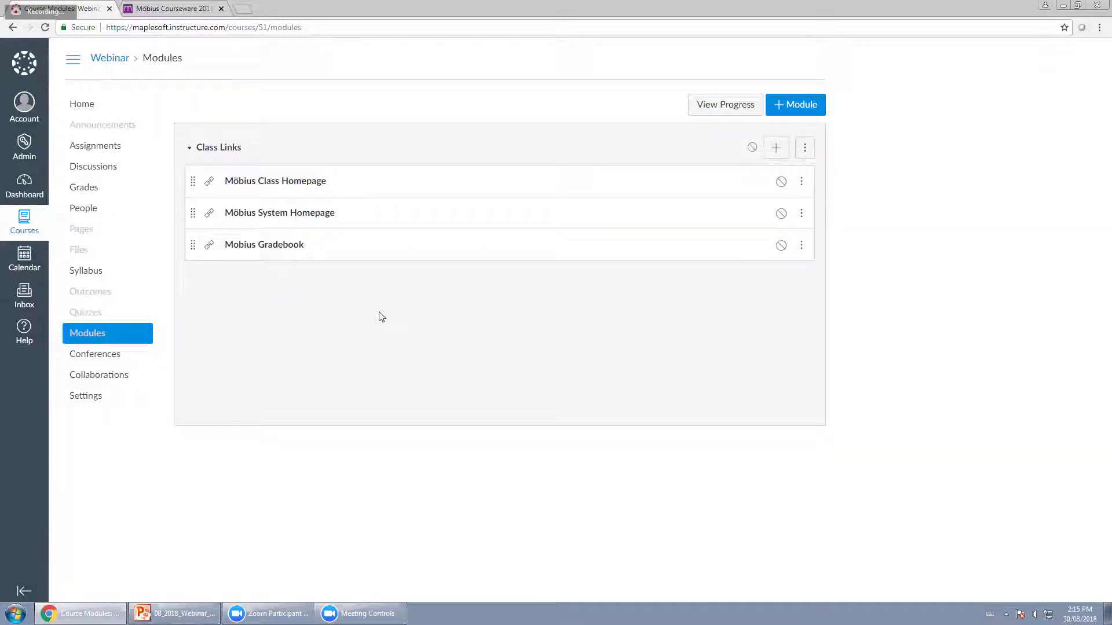
{"action": "left_click", "coordinate": [287, 245]}
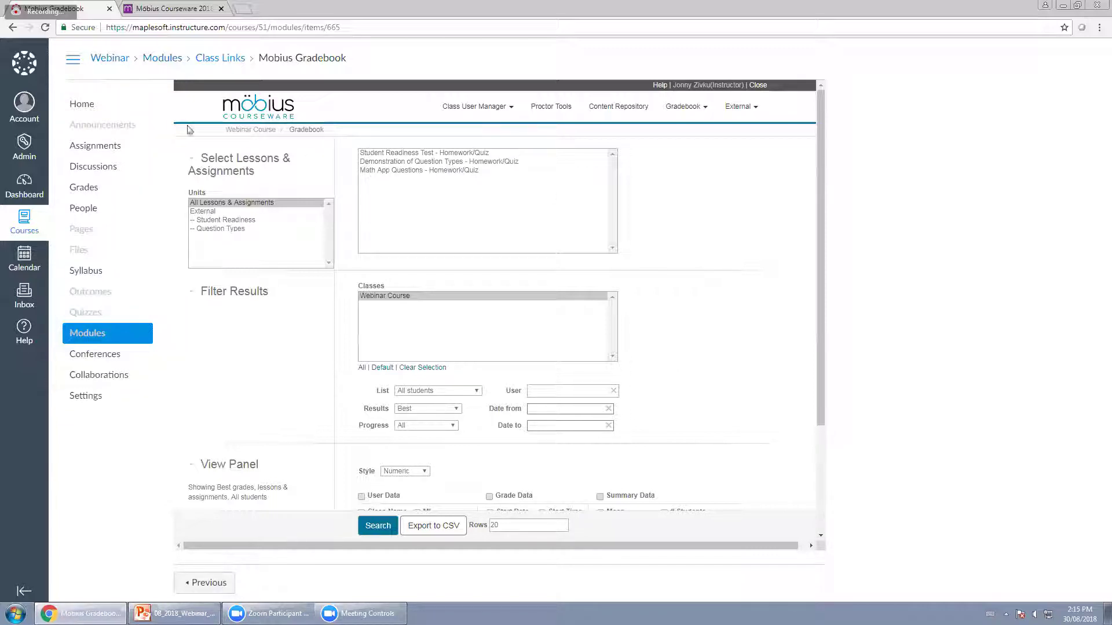
{"action": "left_click_drag", "start_coordinate": [192, 132], "coordinate": [281, 137]}
{"action": "left_click", "coordinate": [347, 130]}
{"action": "left_click", "coordinate": [91, 335]}
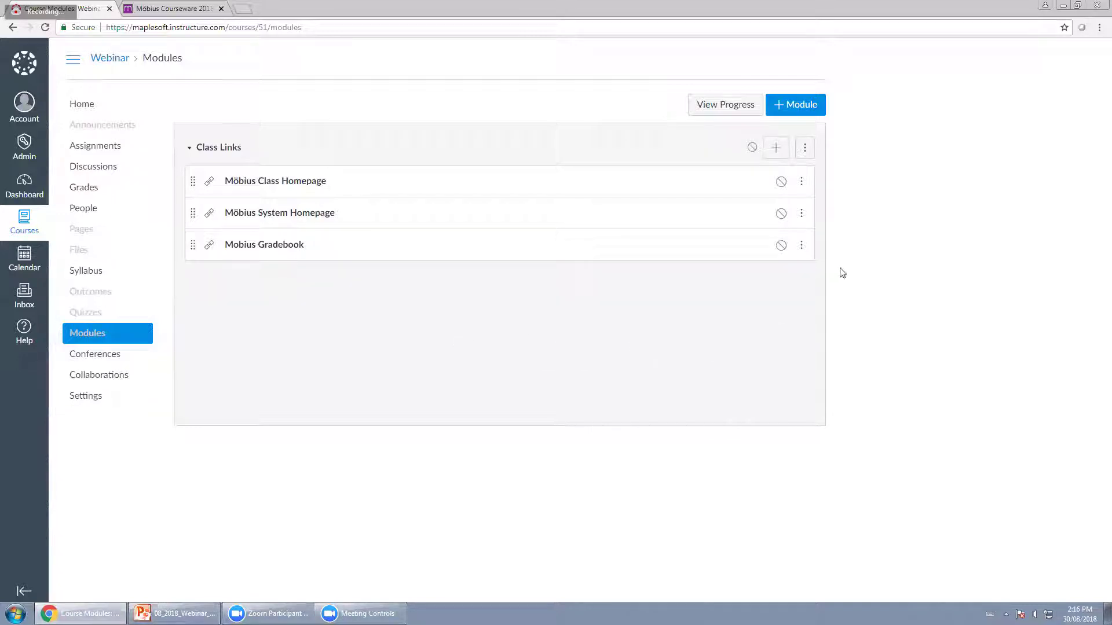
{"action": "left_click", "coordinate": [801, 245]}
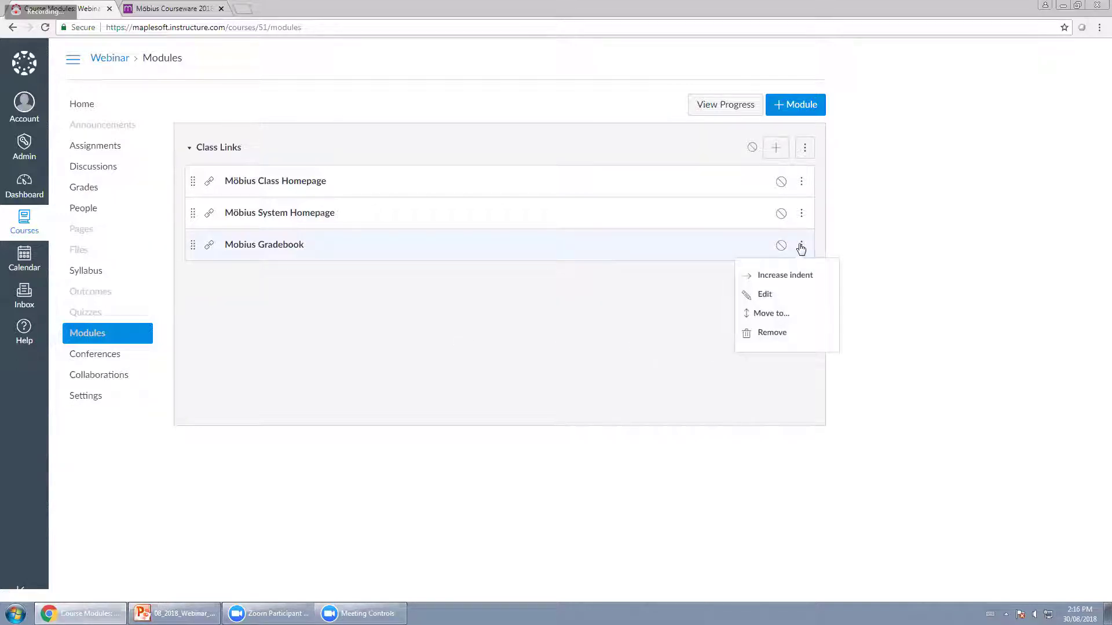
{"action": "left_click", "coordinate": [870, 219]}
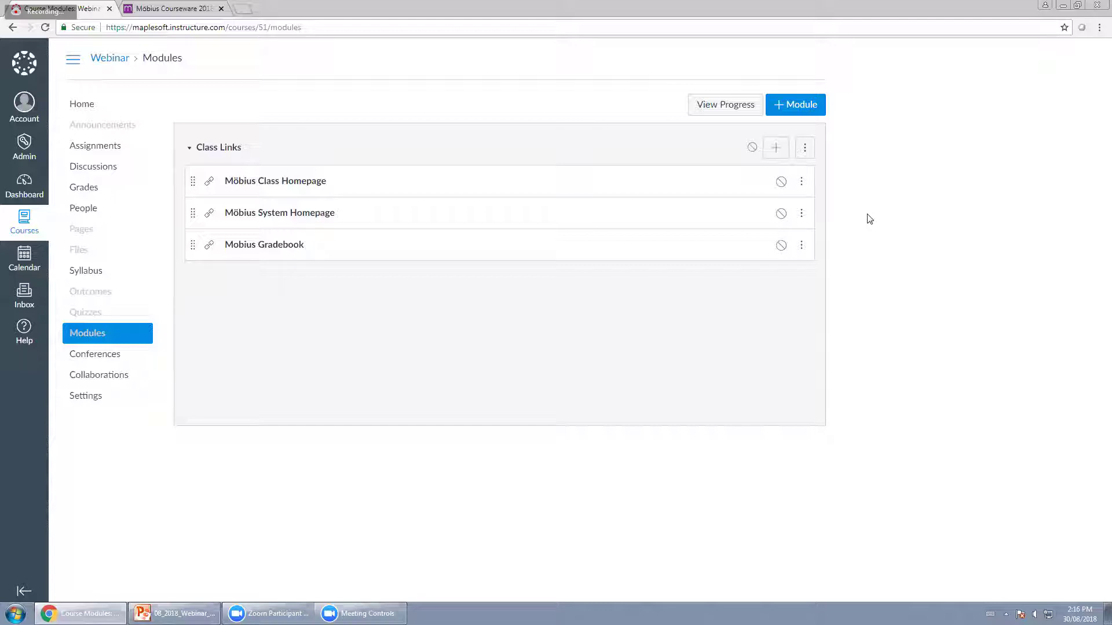